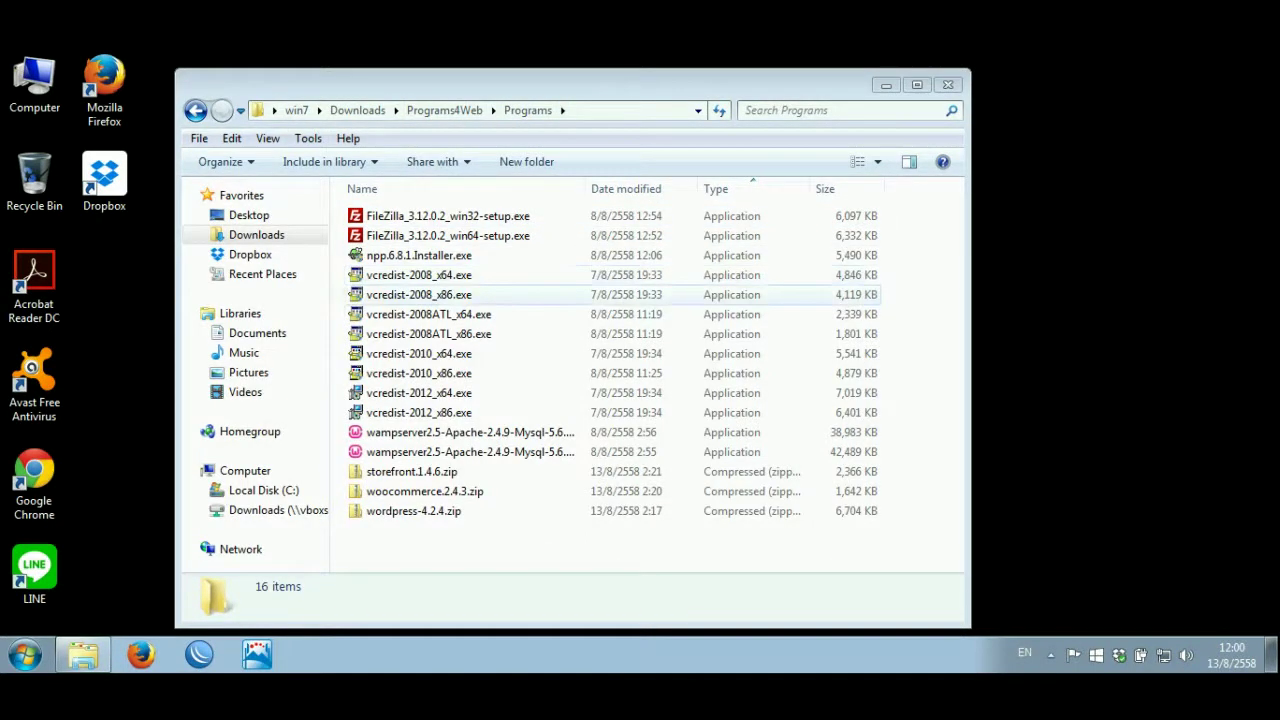
- Install the Visual C++ 2008 x64 redistributable from vcredist-2008_x64.exe, accepting the license terms, and finish its setup
left_click(419, 275)
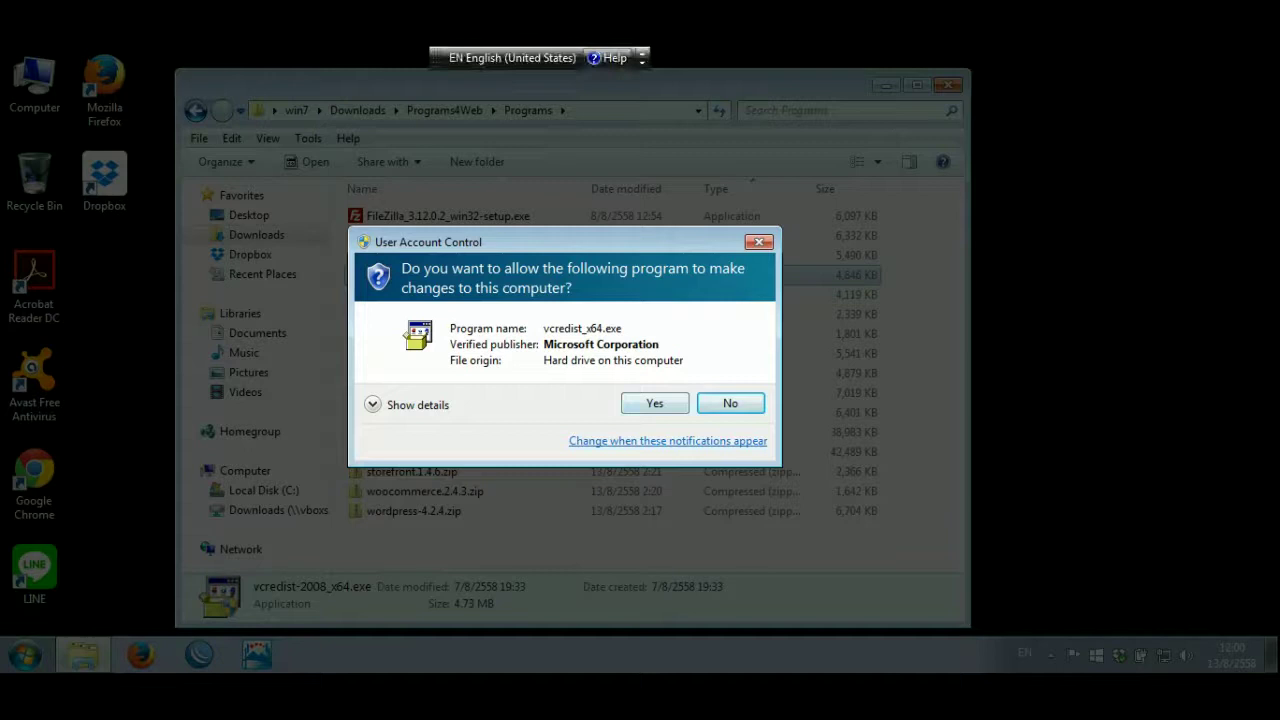
left_click(654, 403)
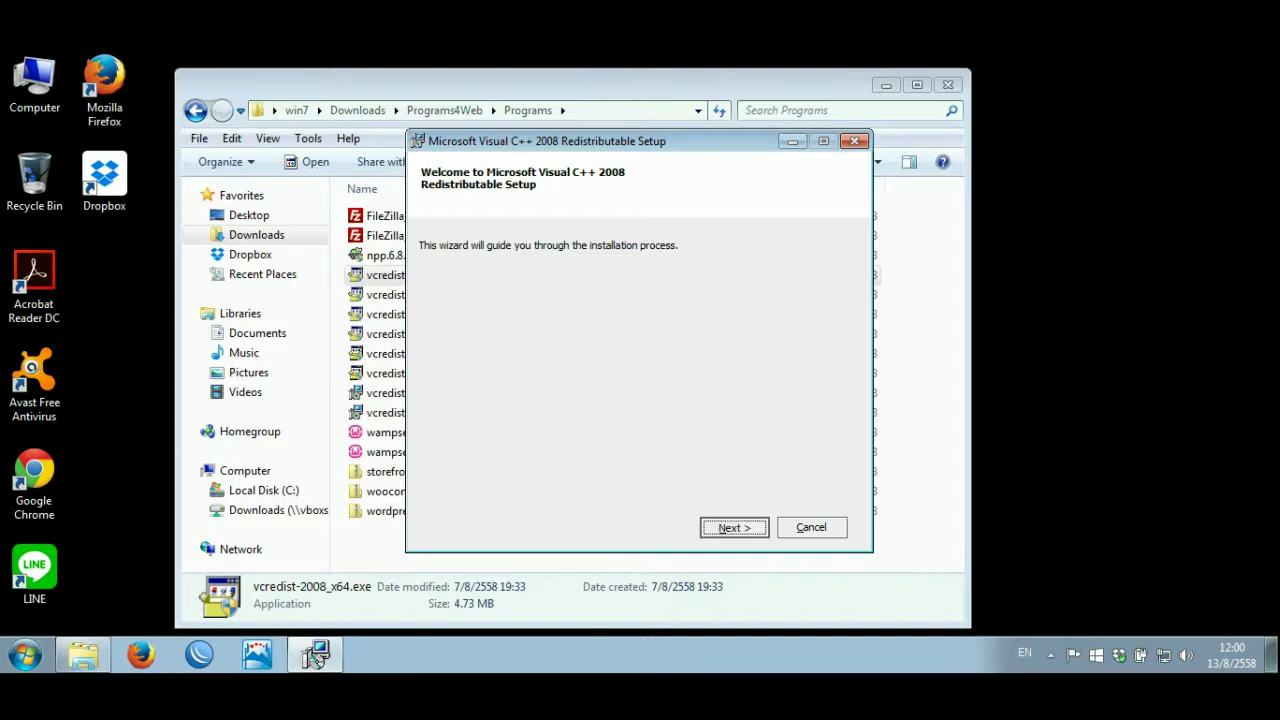
left_click(722, 530)
left_click(533, 490)
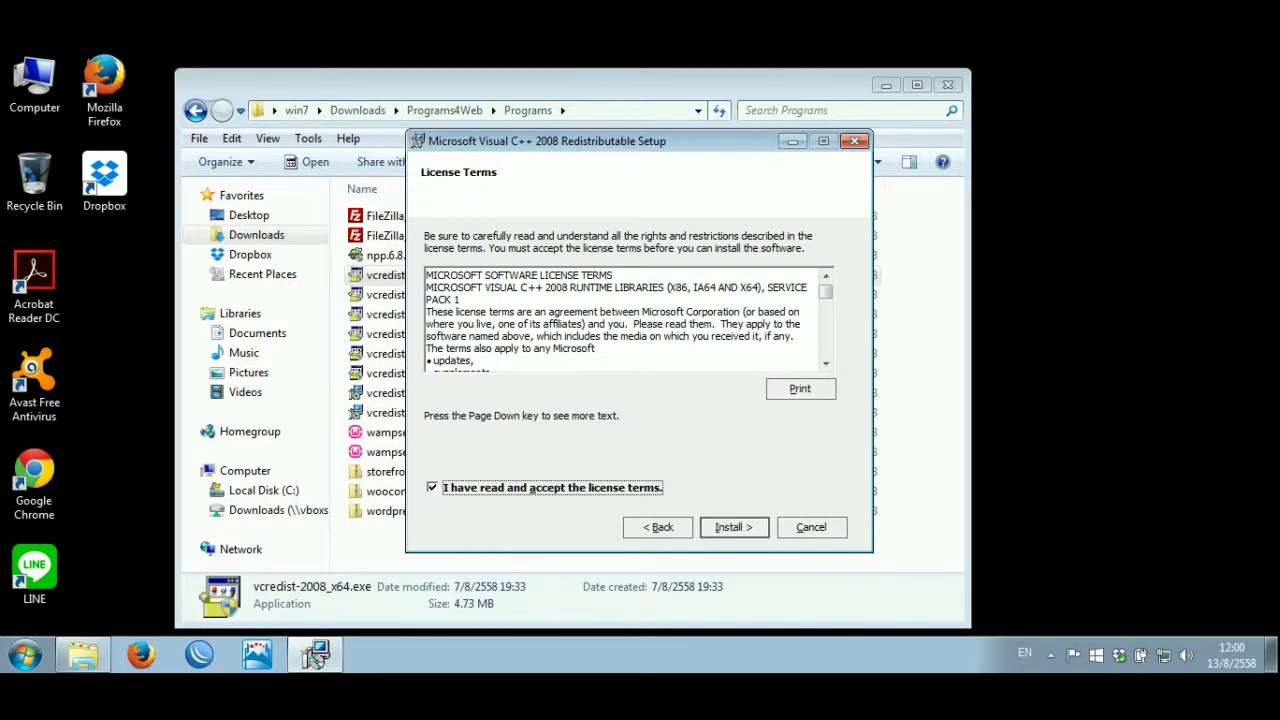
key("Return")
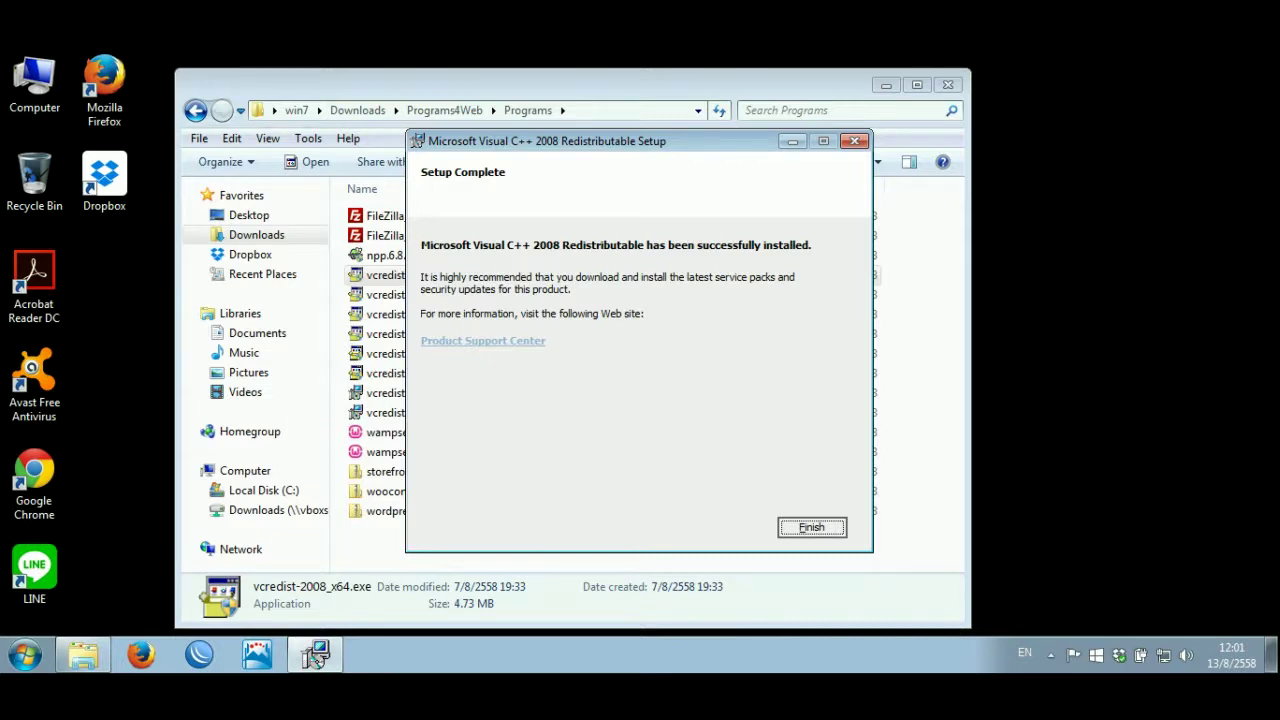
key("Return")
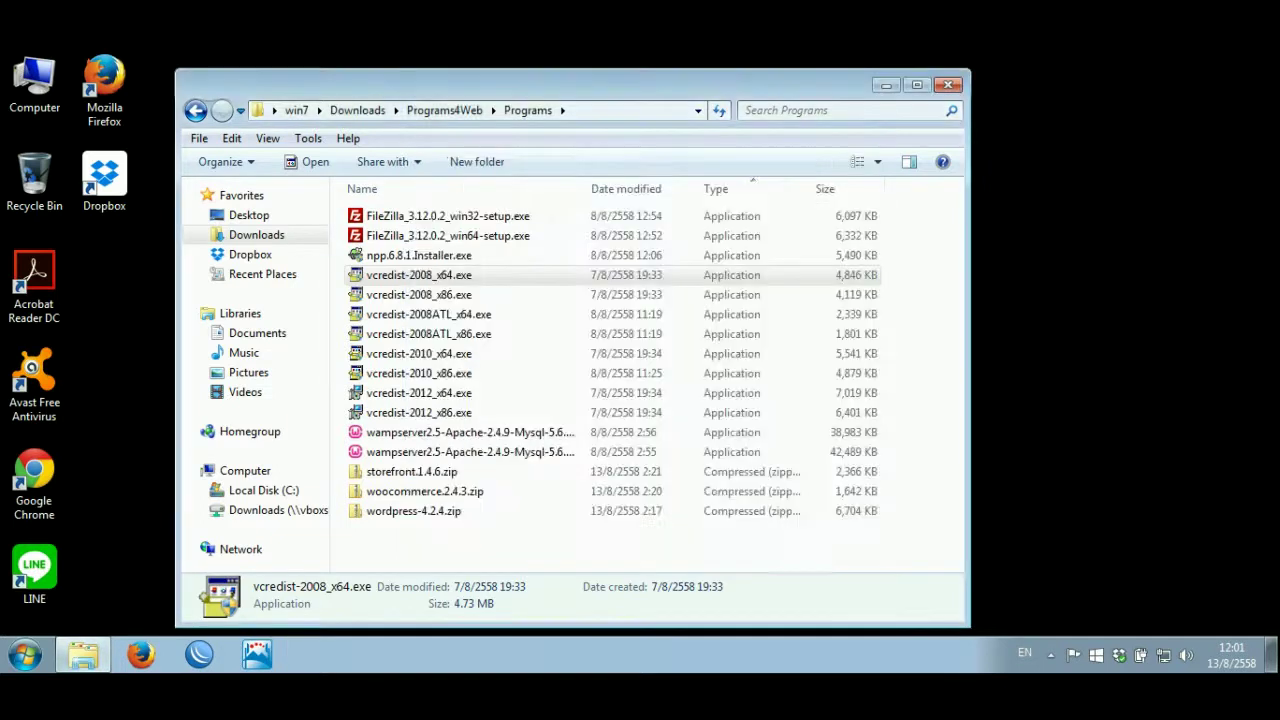
- Install the Visual C++ 2008 x86 redistributable from vcredist-2008_x86.exe, accepting the license terms, and finish its setup
left_click(419, 294)
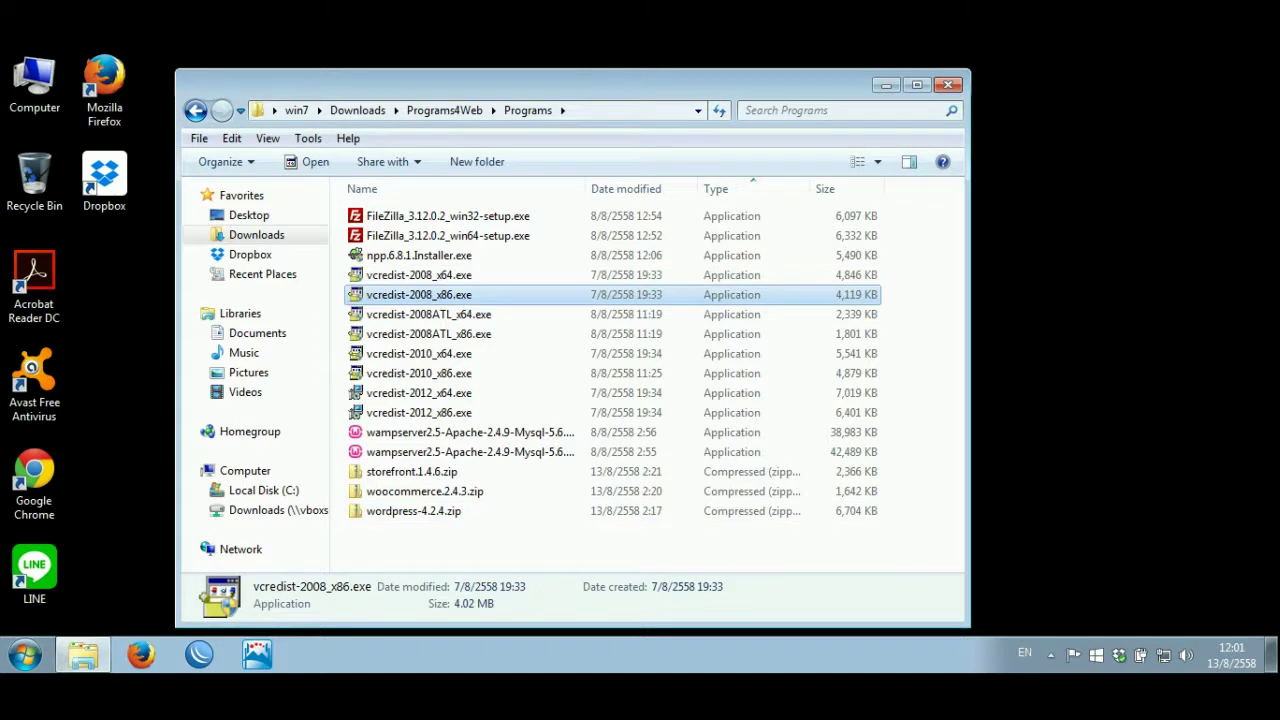
key("Return")
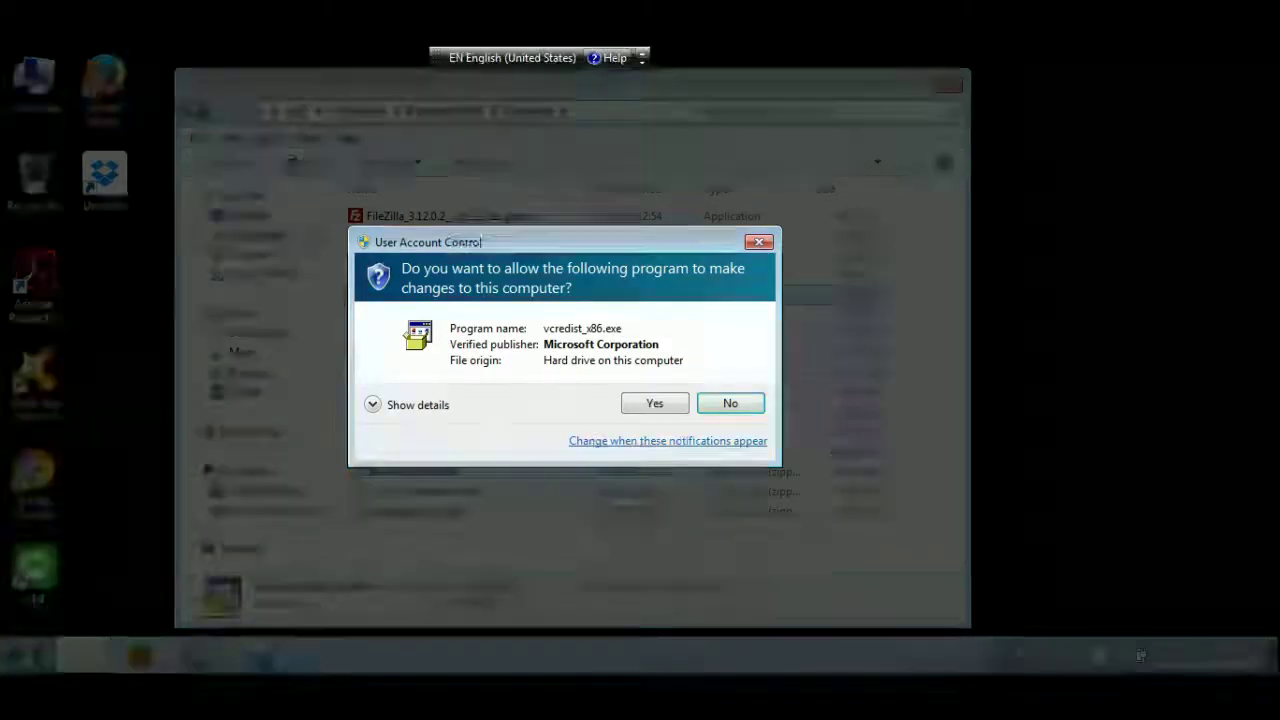
key("Return")
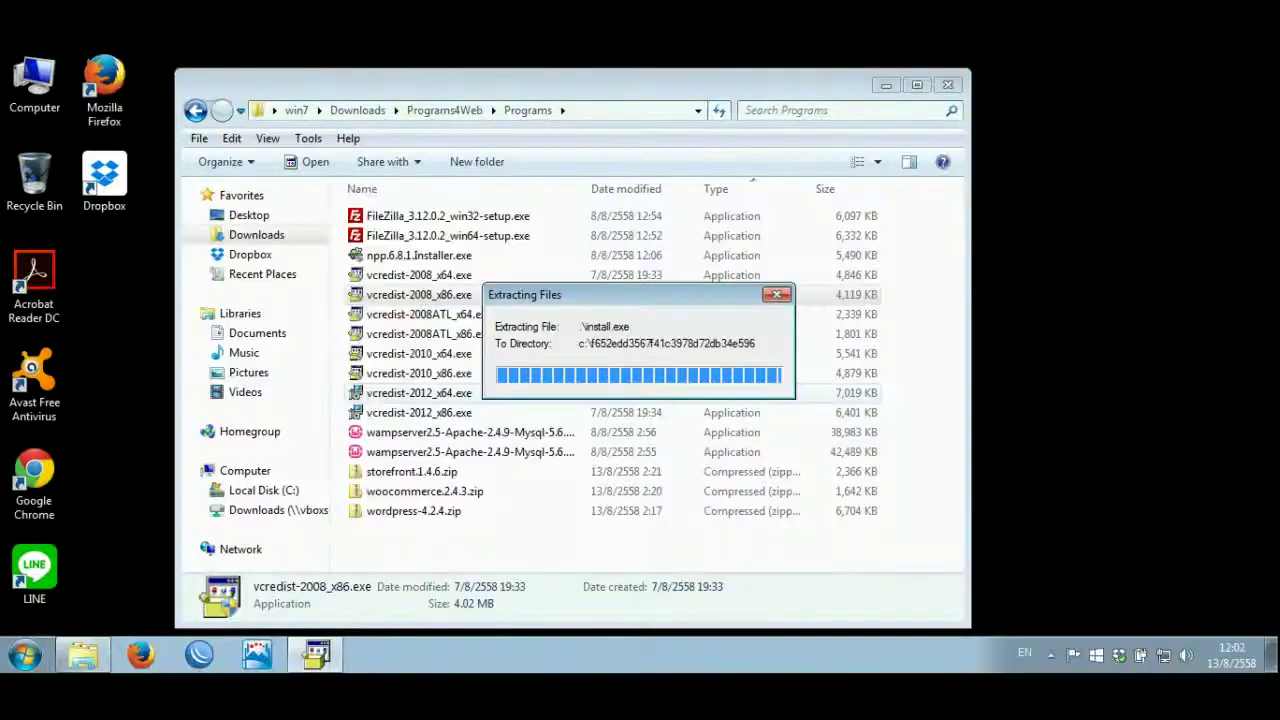
key("Return")
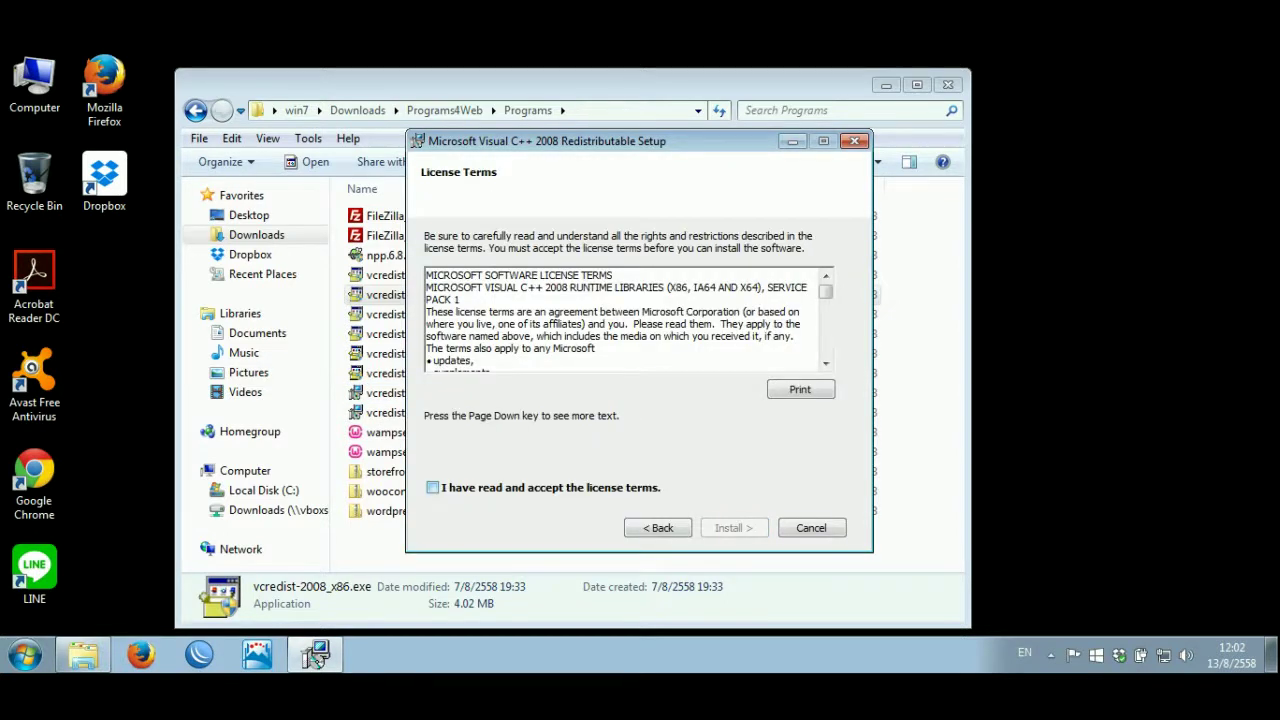
key("space")
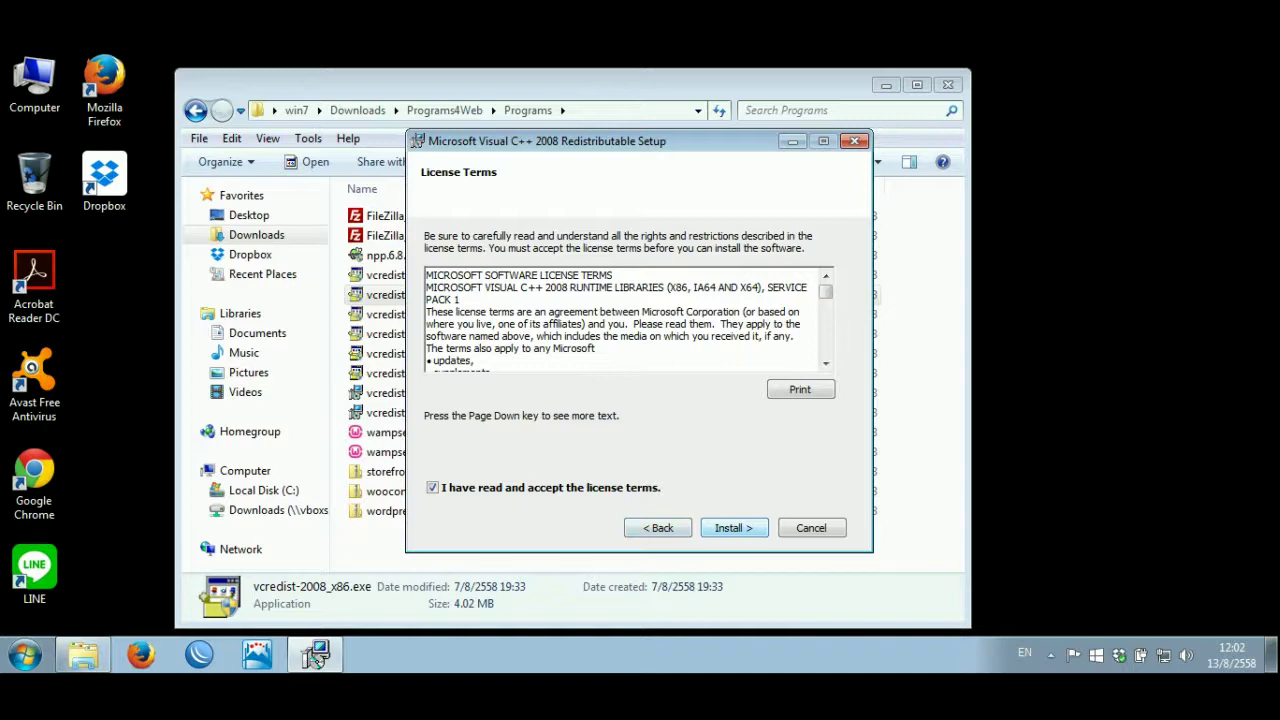
key("Return")
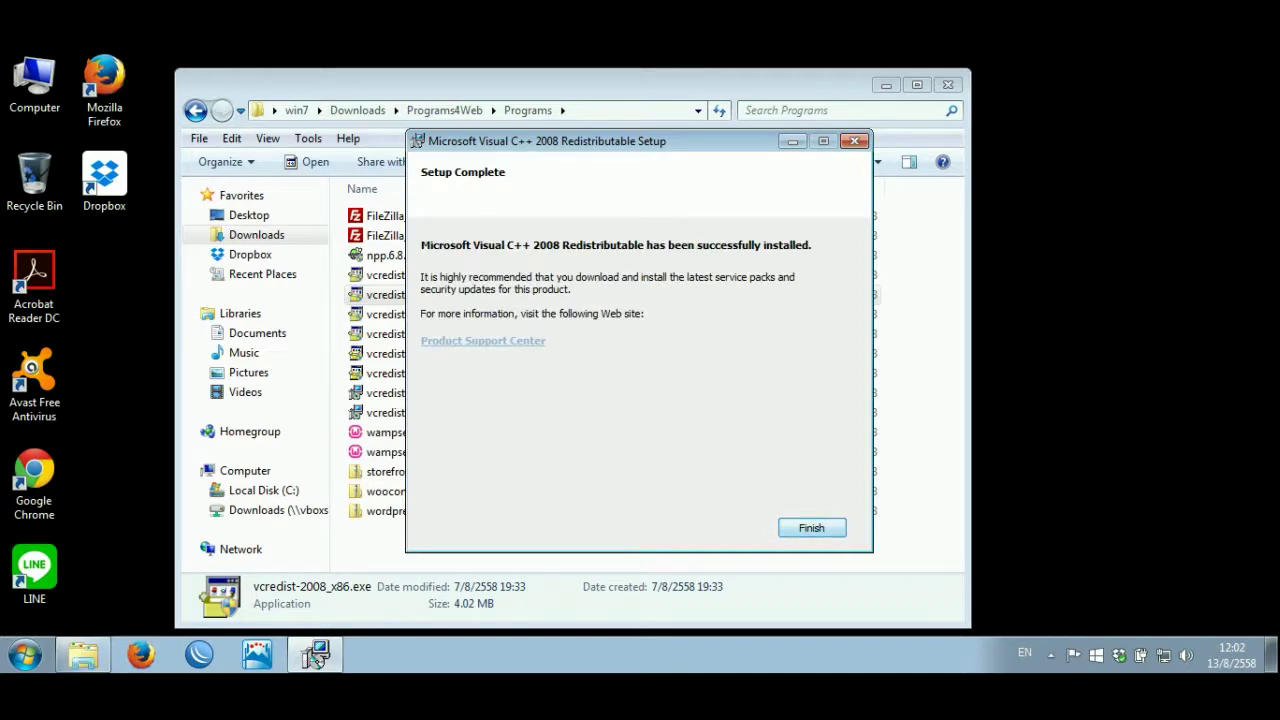
key("Return")
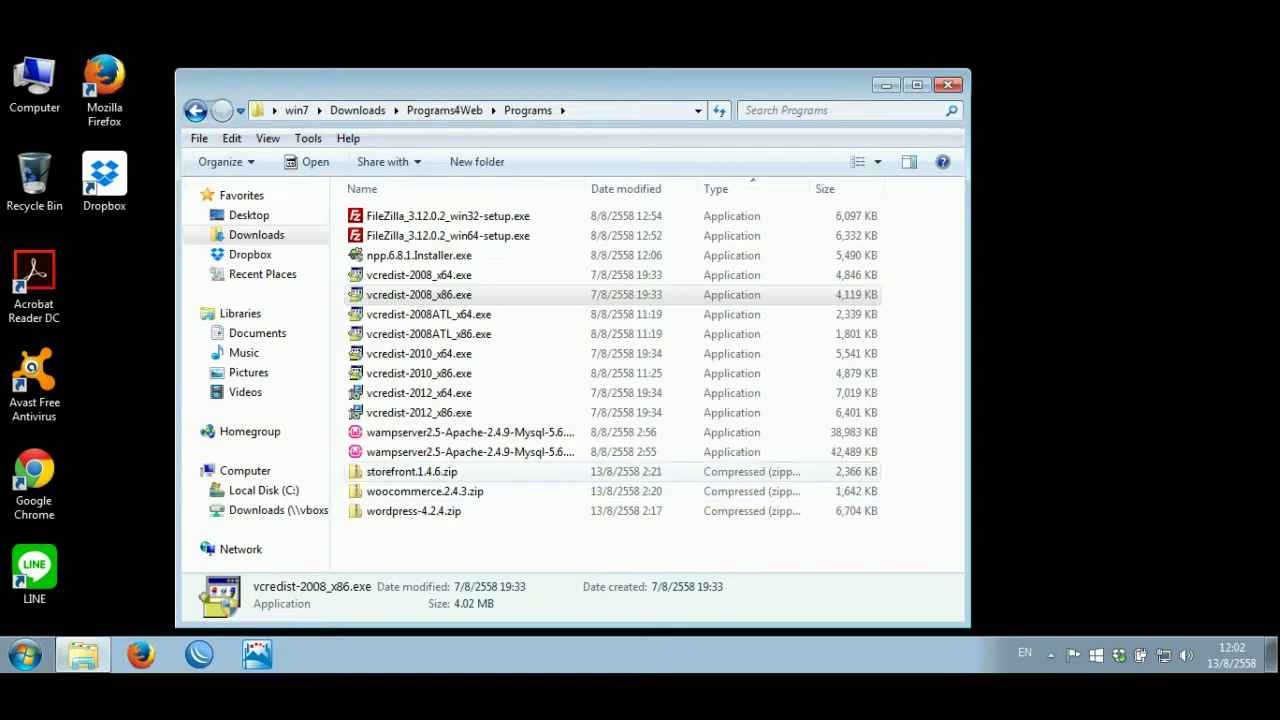
- Install the 64-bit Visual C++ 2008 ATL redistributable from vcredist-2008ATL_x64.exe, accepting the license terms, and finish its setup
left_click(428, 334)
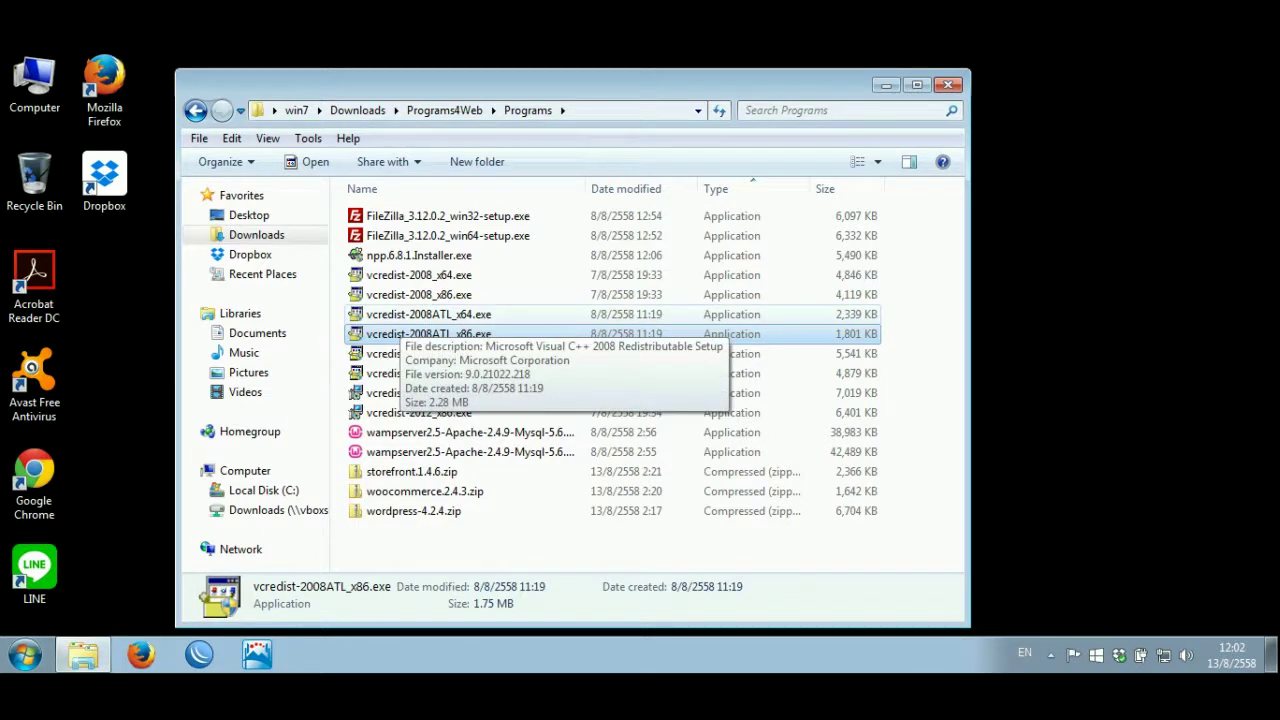
double_click(430, 314)
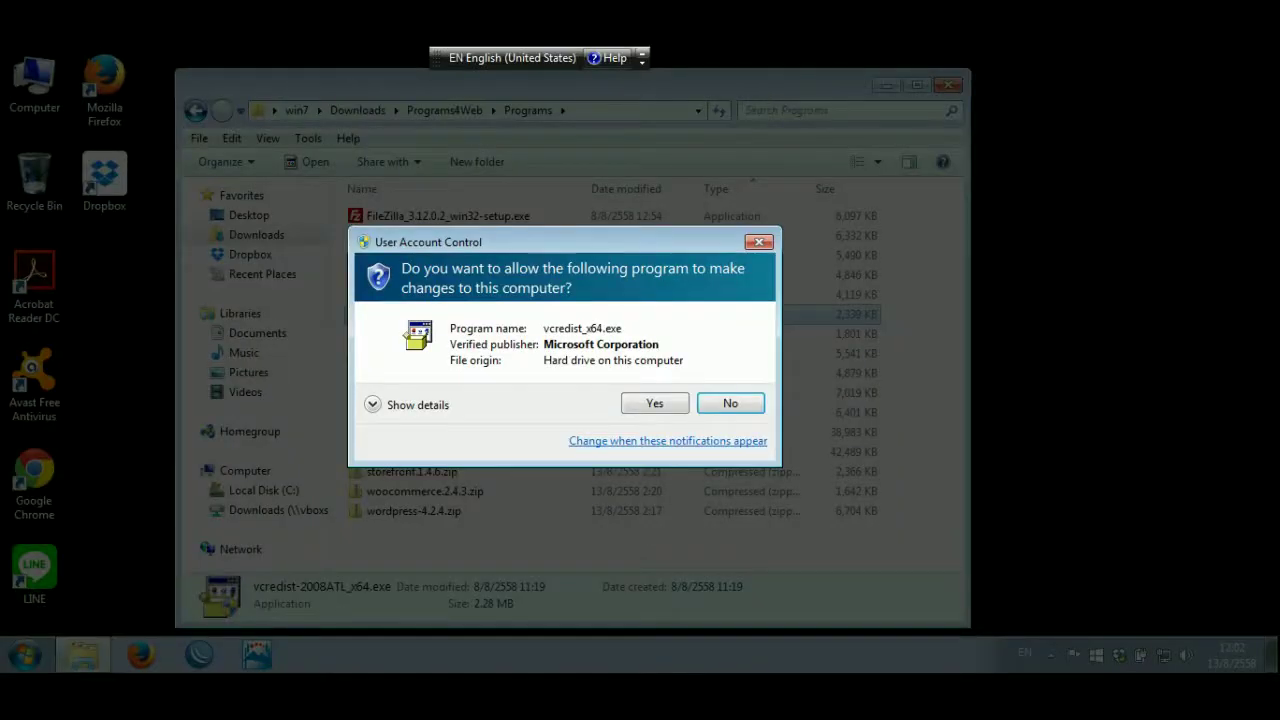
left_click(654, 403)
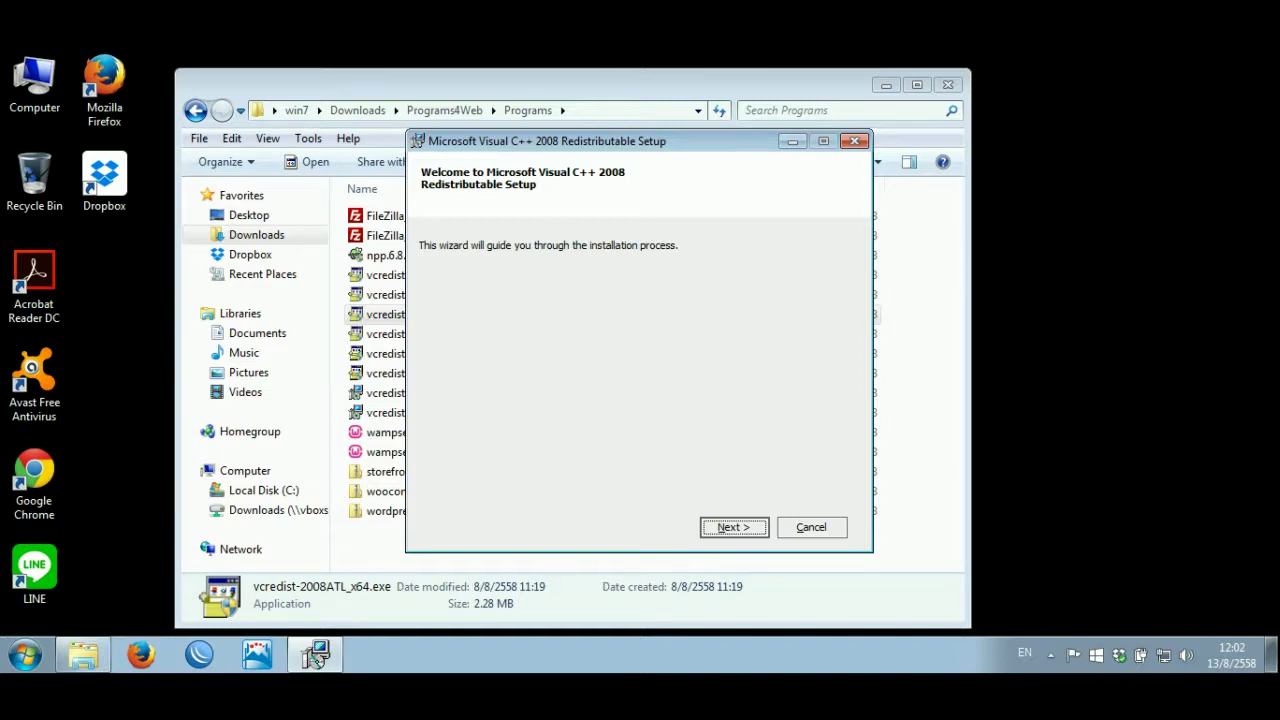
key("Return")
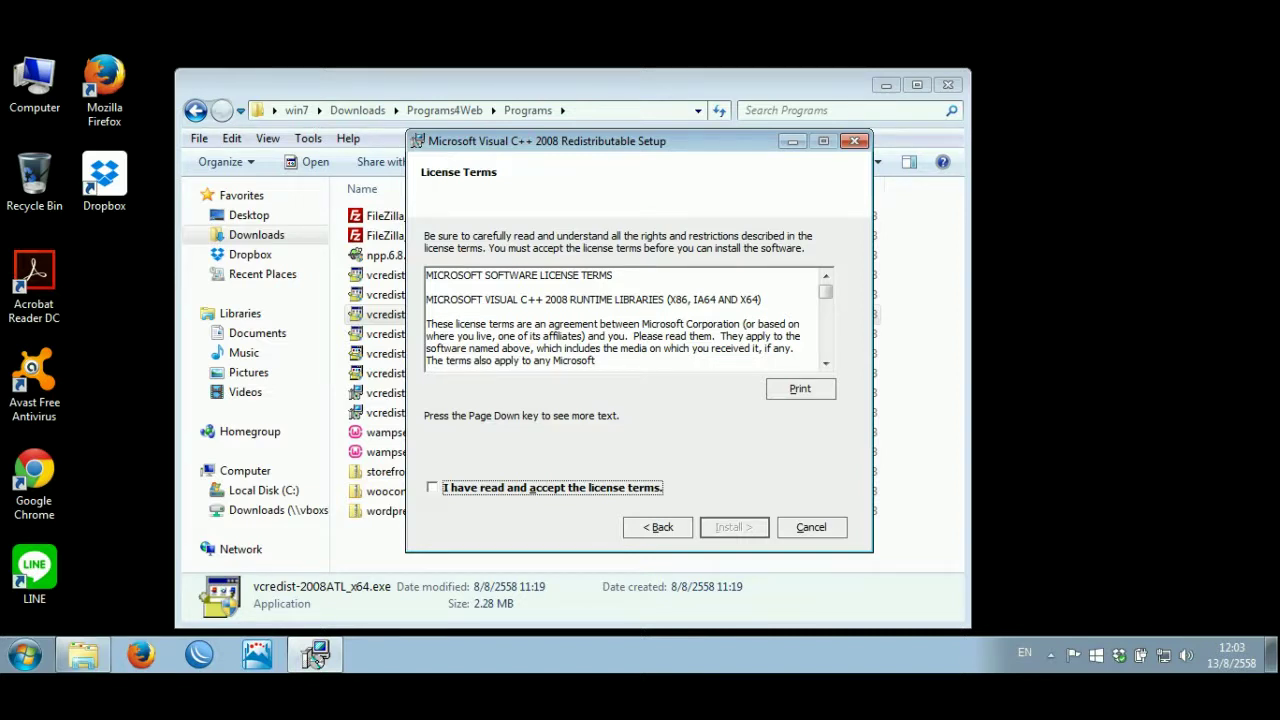
left_click(532, 489)
key("Return")
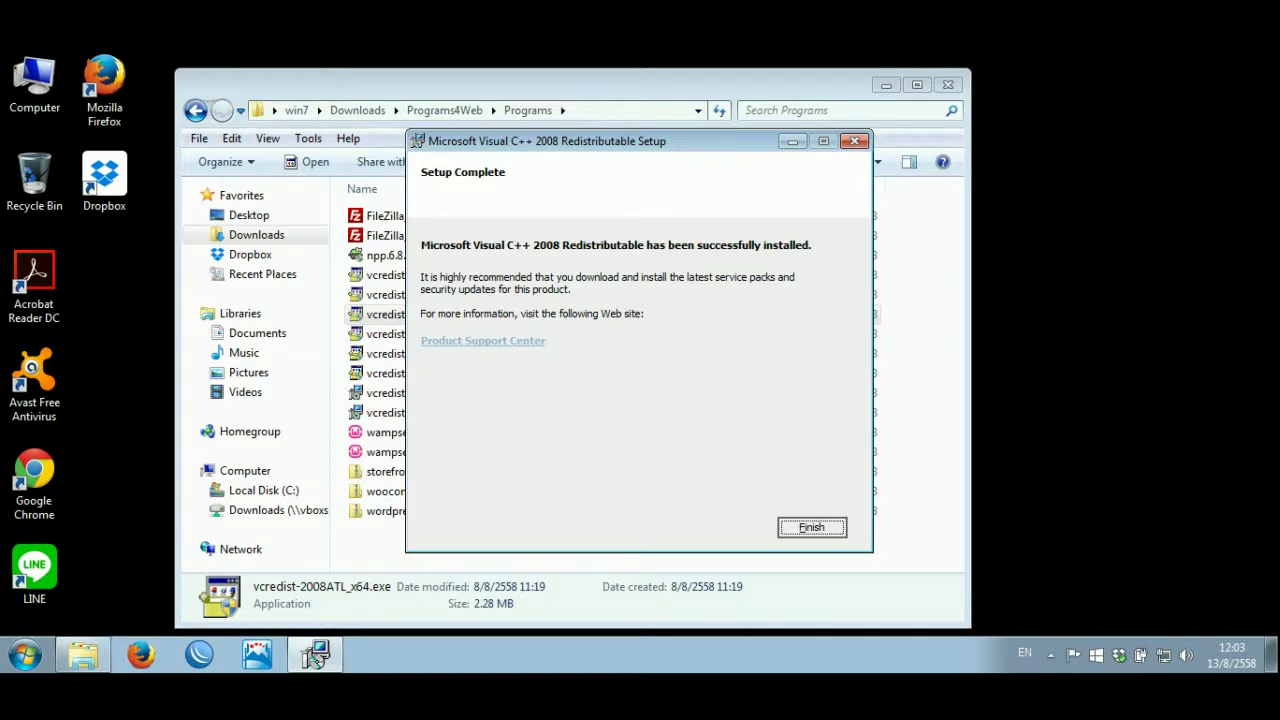
key("Return")
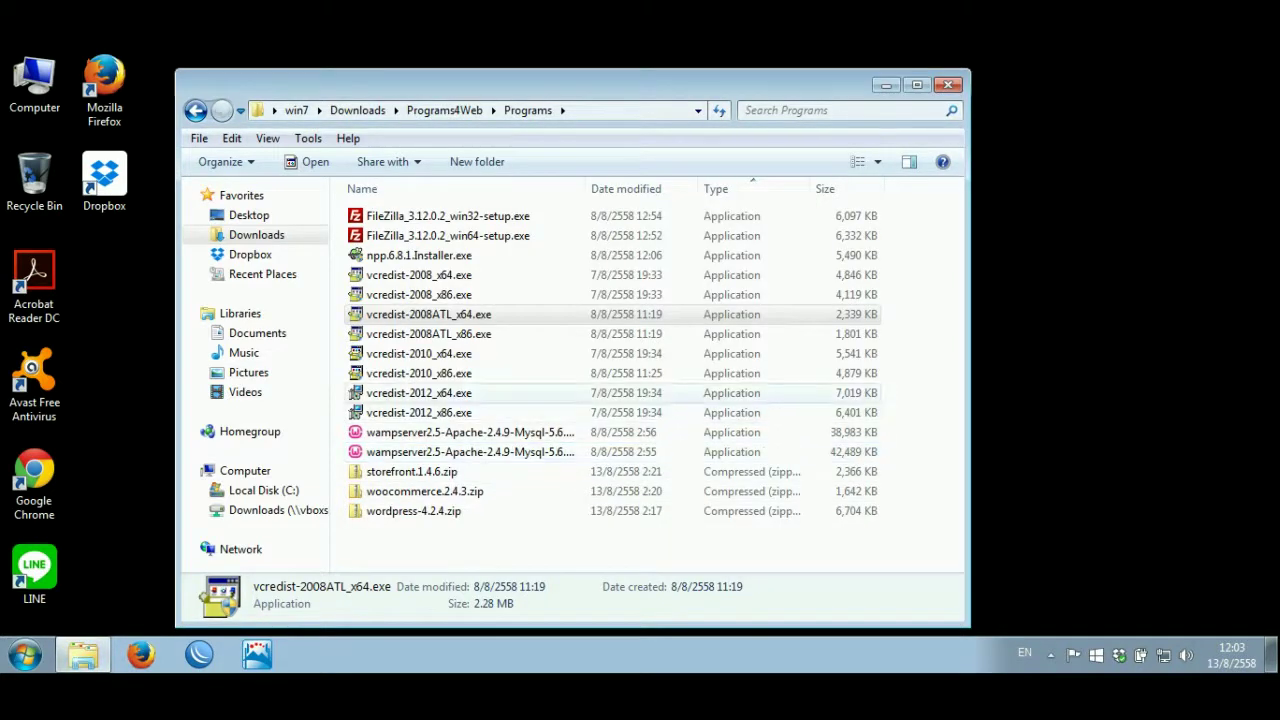
- Install the 32-bit Visual C++ 2008 ATL redistributable from vcredist-2008ATL_x86.exe, accepting the license terms, and finish its setup
left_click(428, 334)
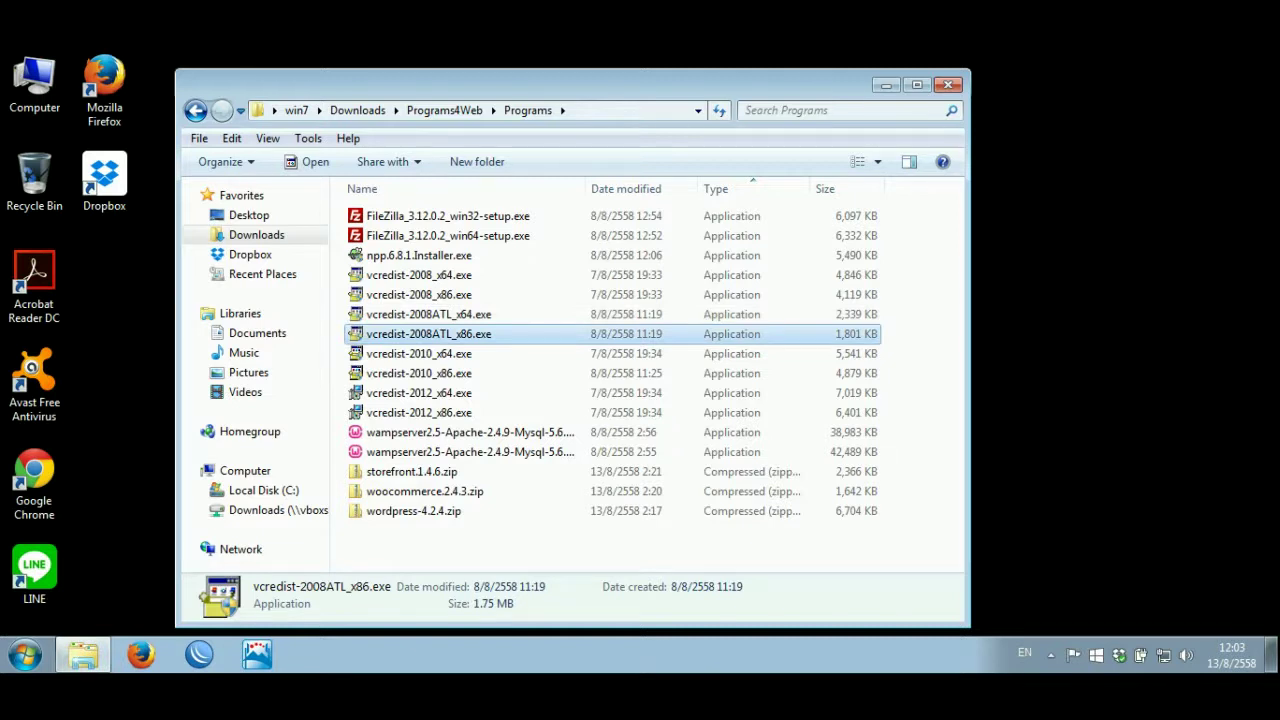
key("Return")
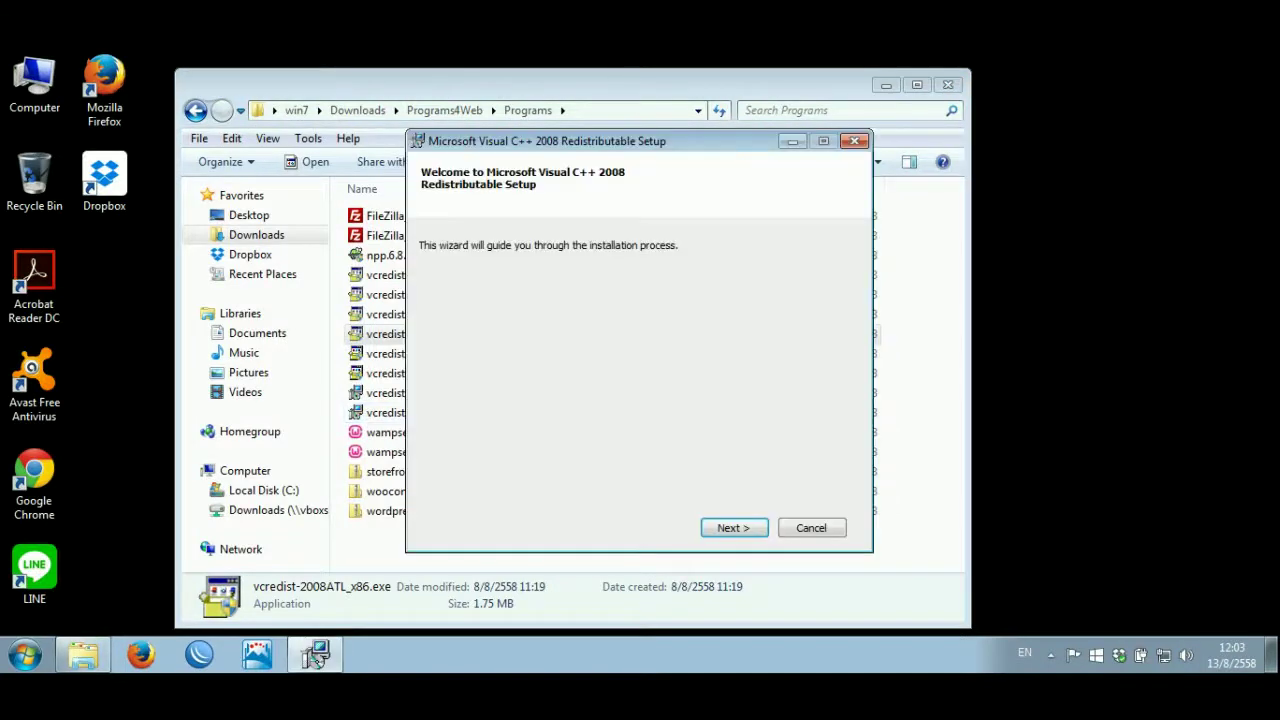
key("Return")
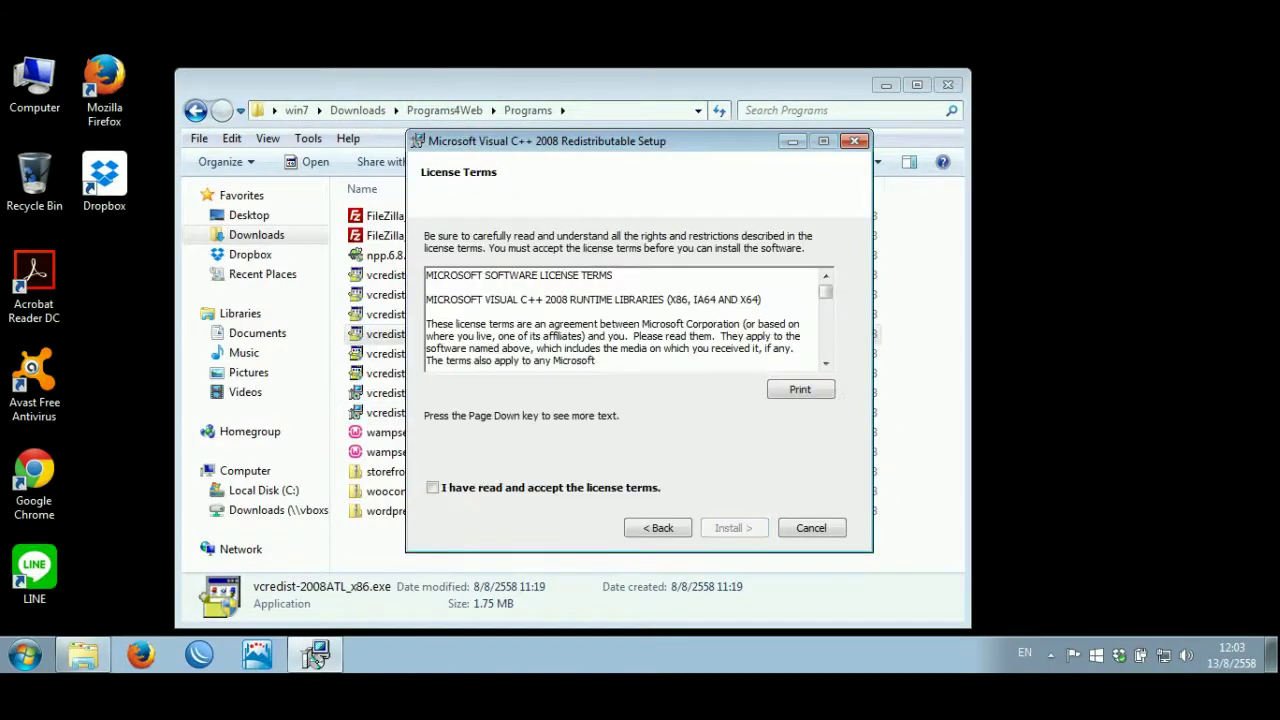
key("alt+a")
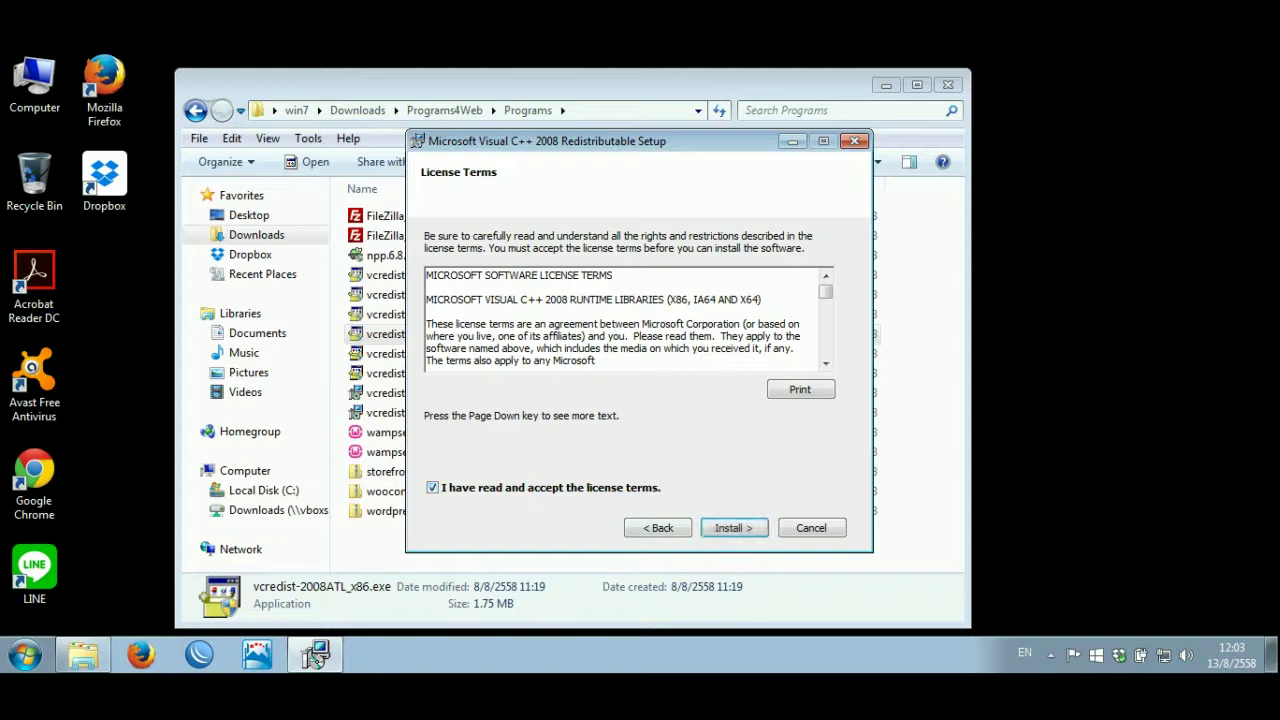
key("Return")
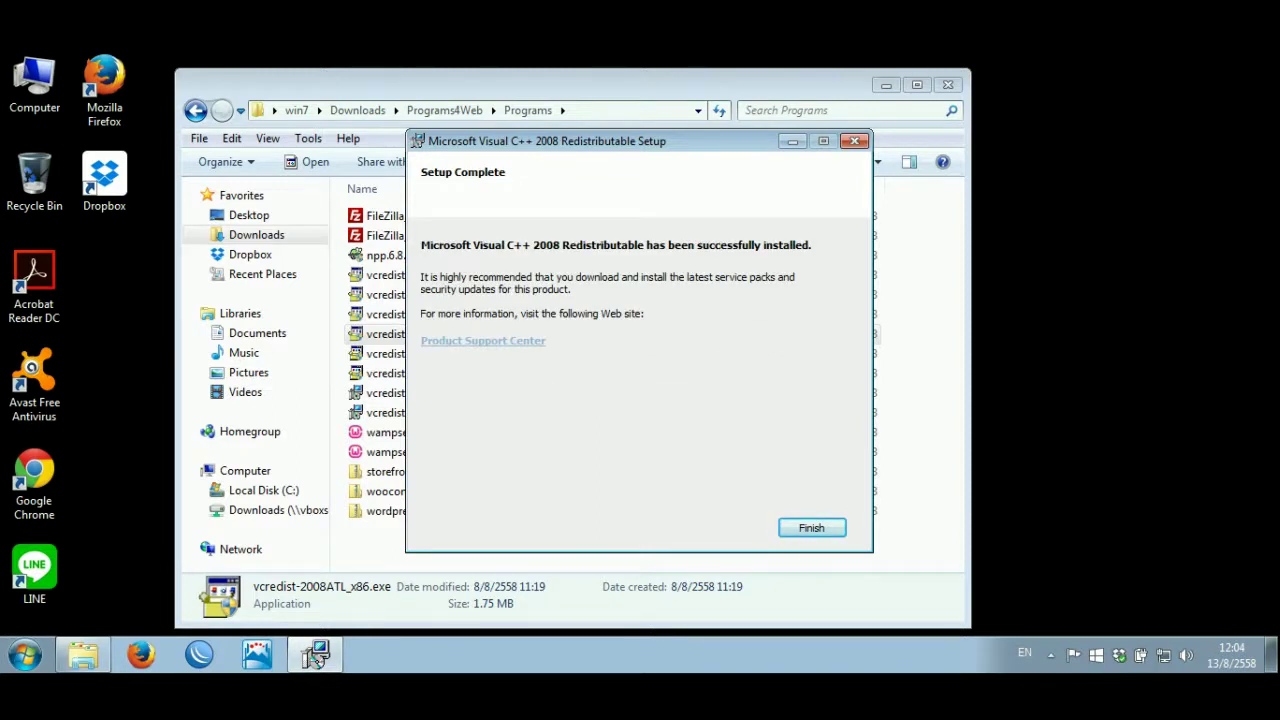
left_click(811, 527)
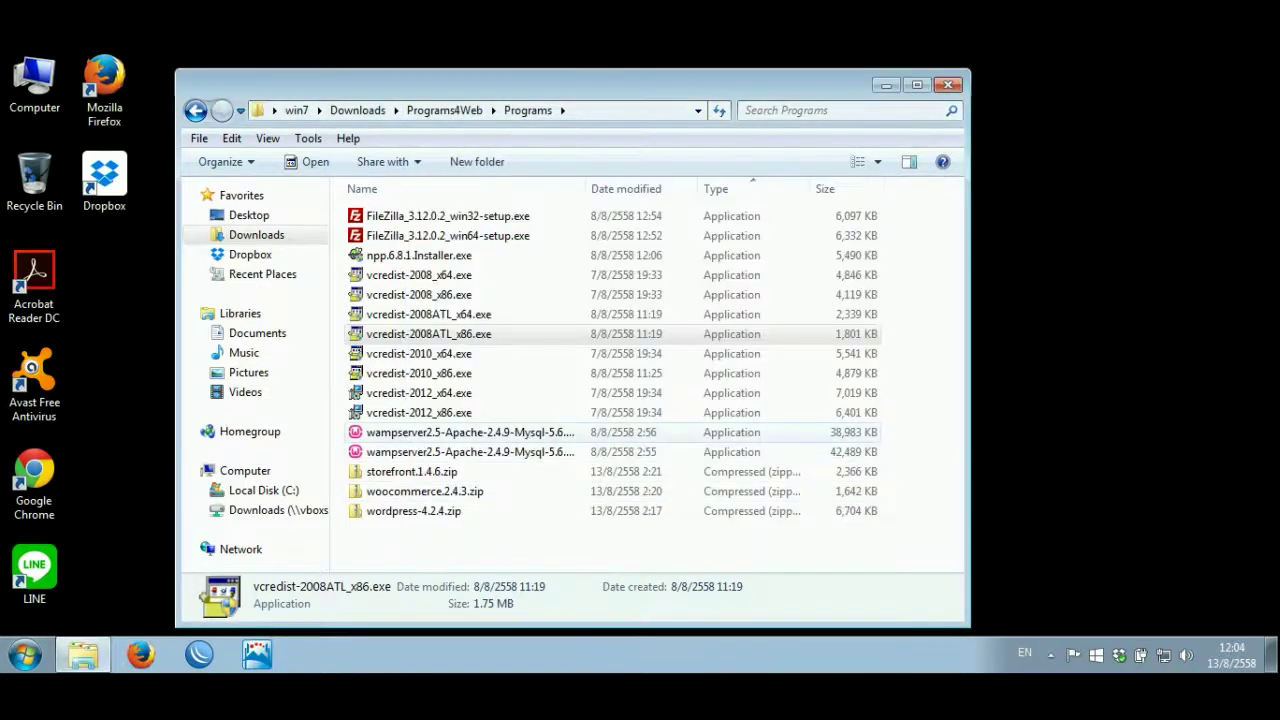
- Install the Visual C++ 2010 x64 redistributable from vcredist-2010_x64.exe, accepting the license terms, and finish its setup
left_click(419, 353)
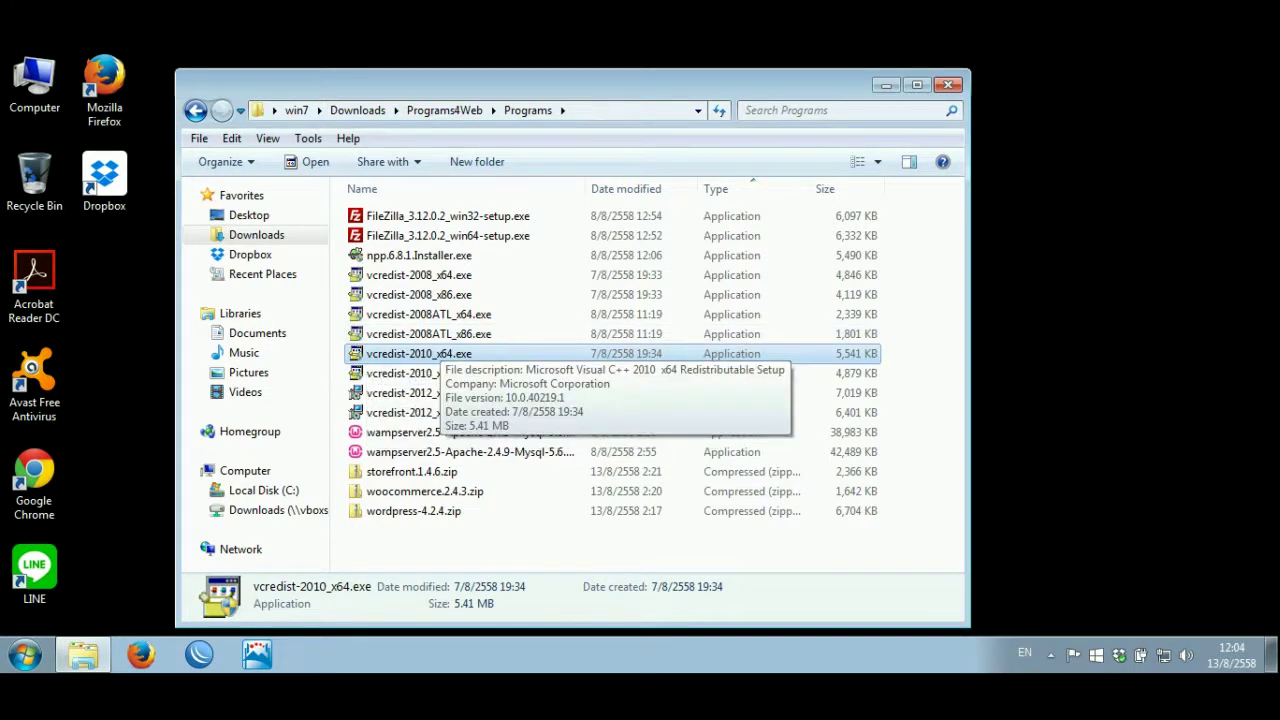
double_click(419, 353)
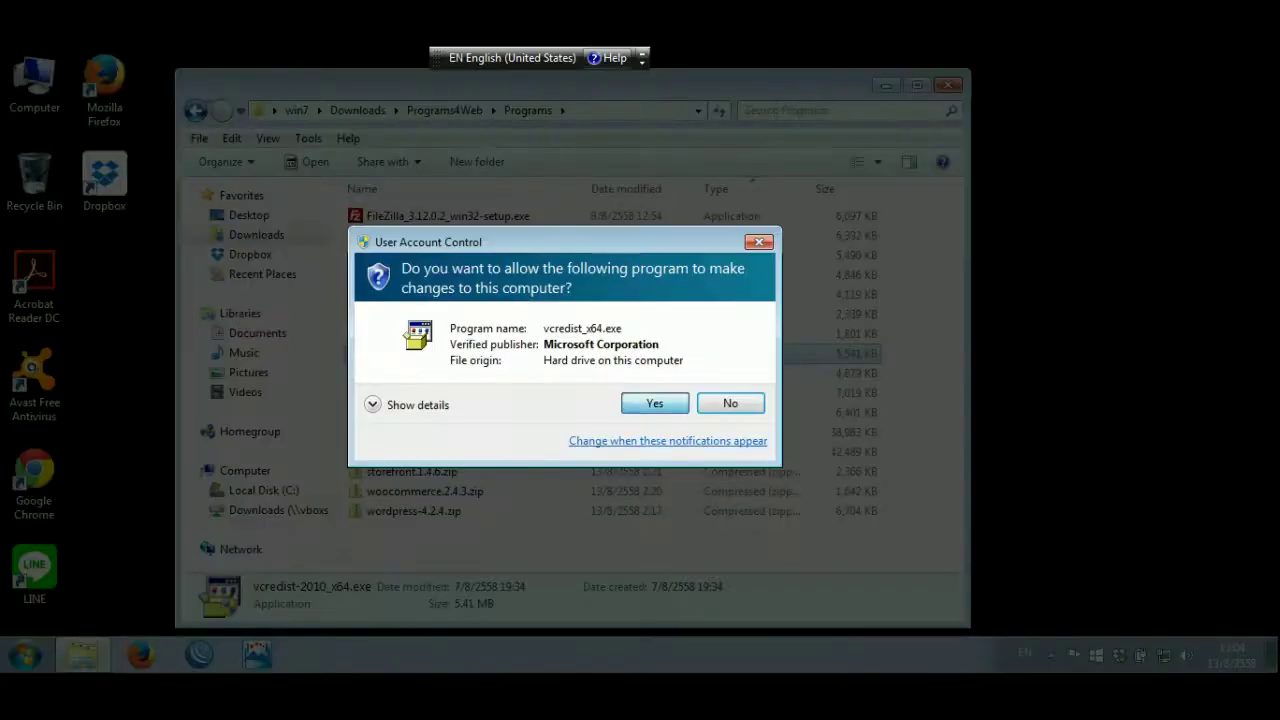
key("Return")
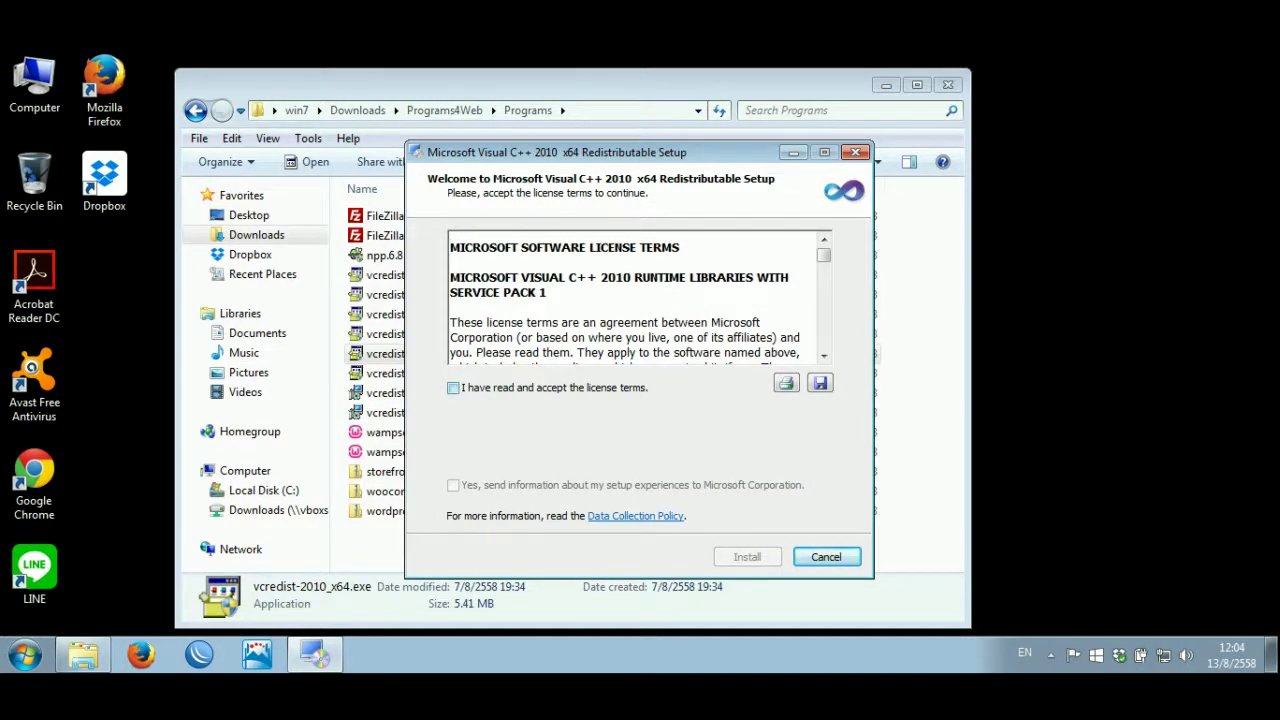
key("alt+a")
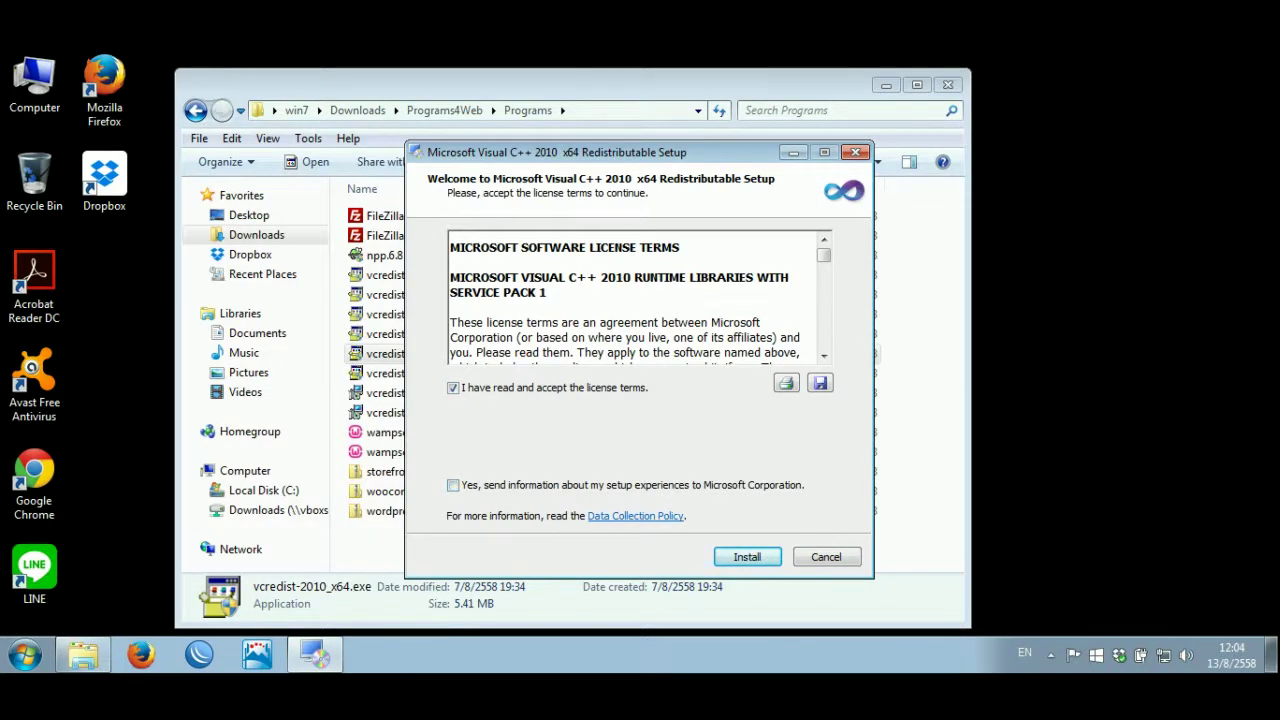
key("alt+i")
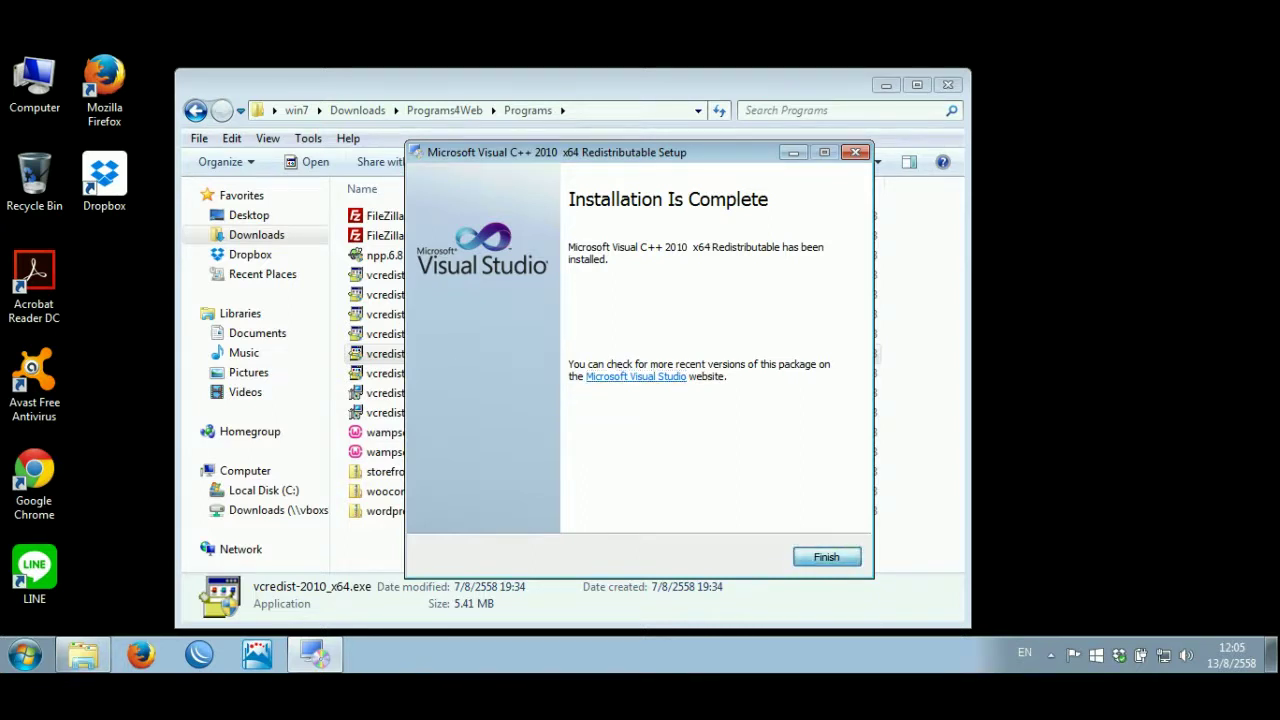
key("Return")
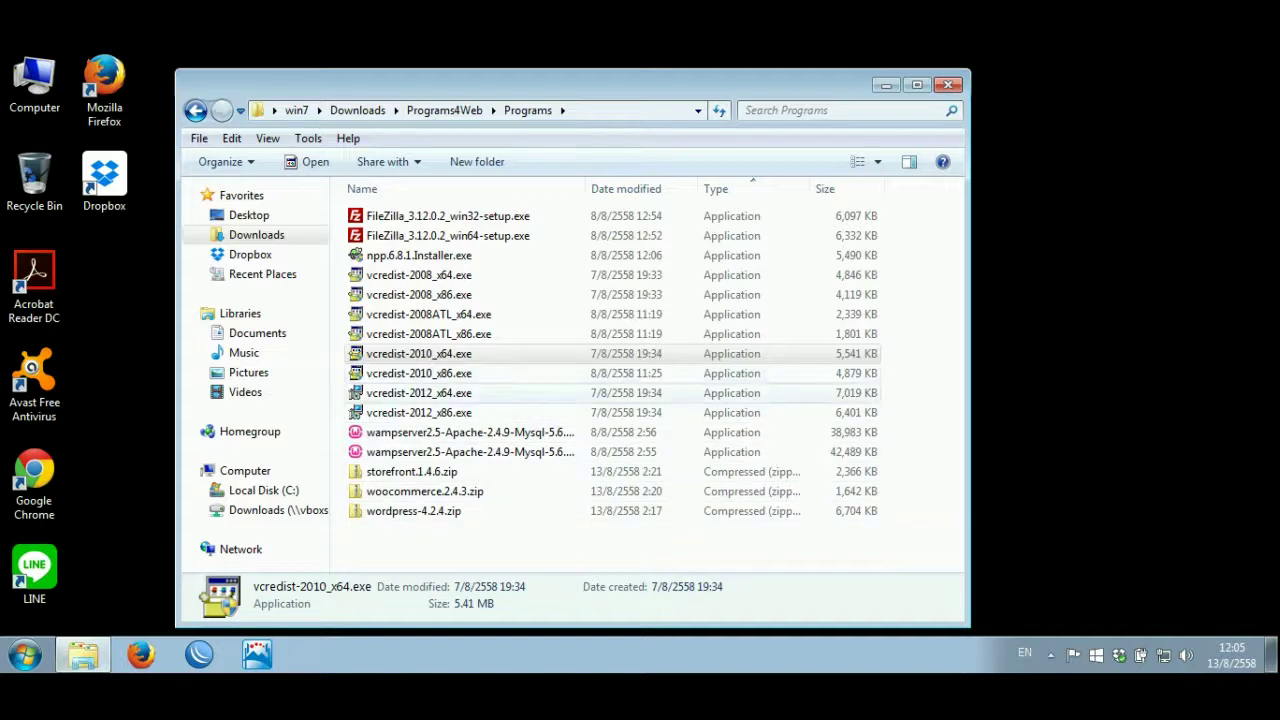
- Install the Visual C++ 2010 x86 redistributable from vcredist-2010_x86.exe, accepting the license terms, and finish its setup
left_click(419, 373)
key("Return")
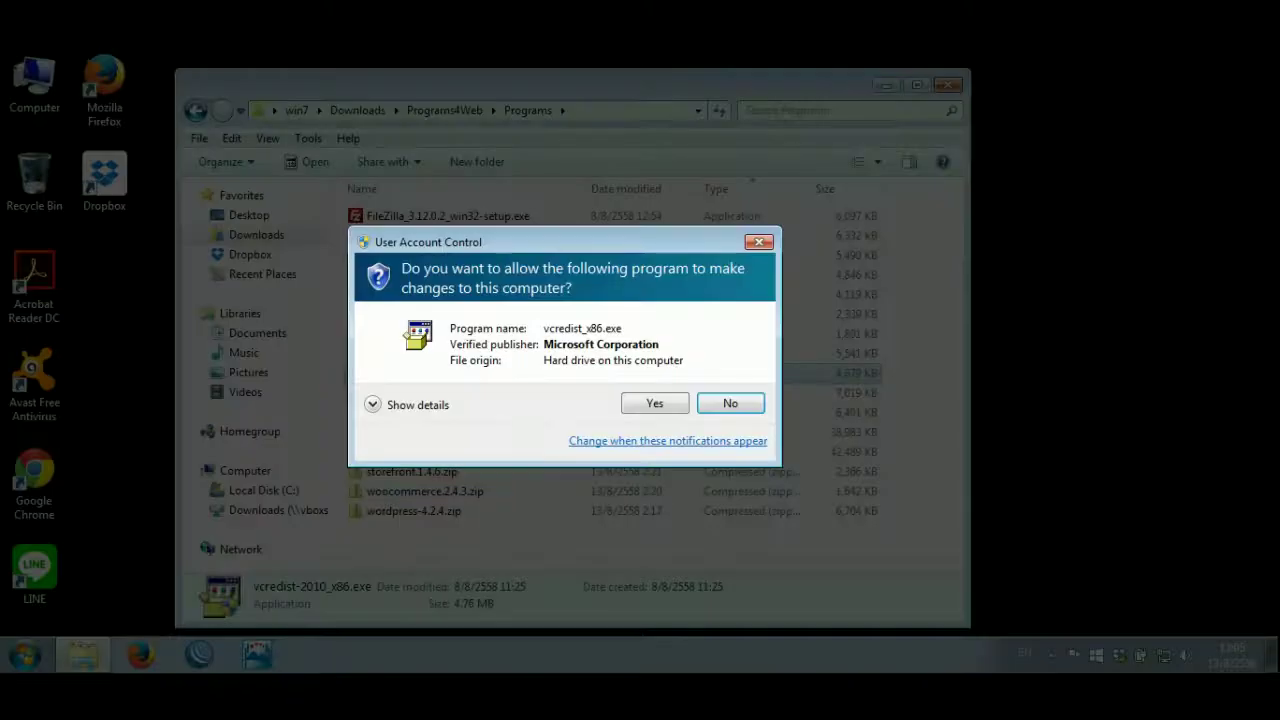
key("alt+y")
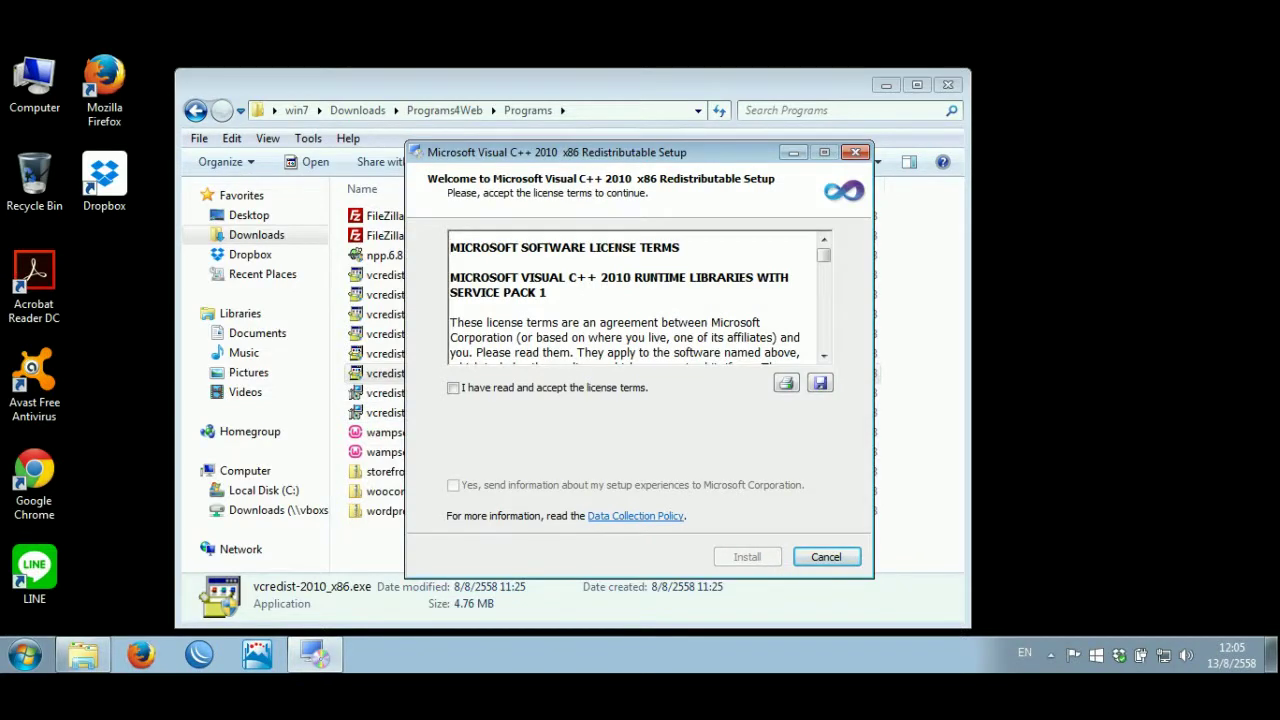
key("space")
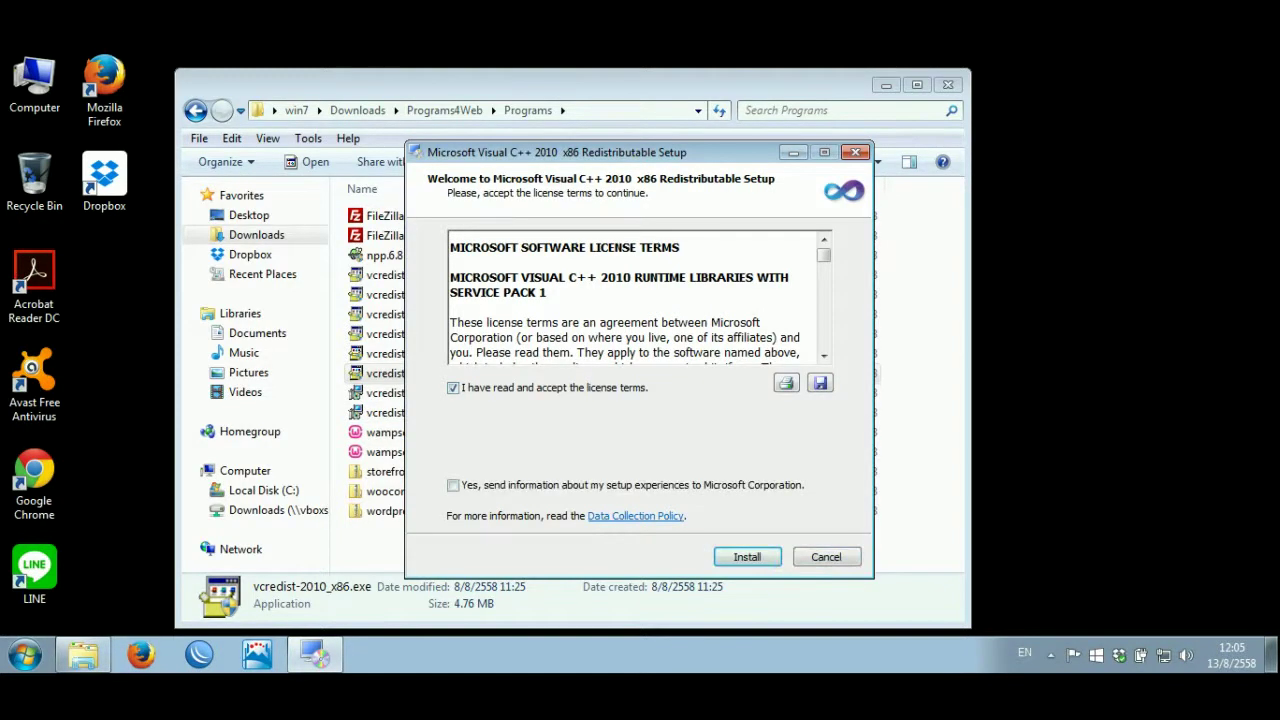
key("Return")
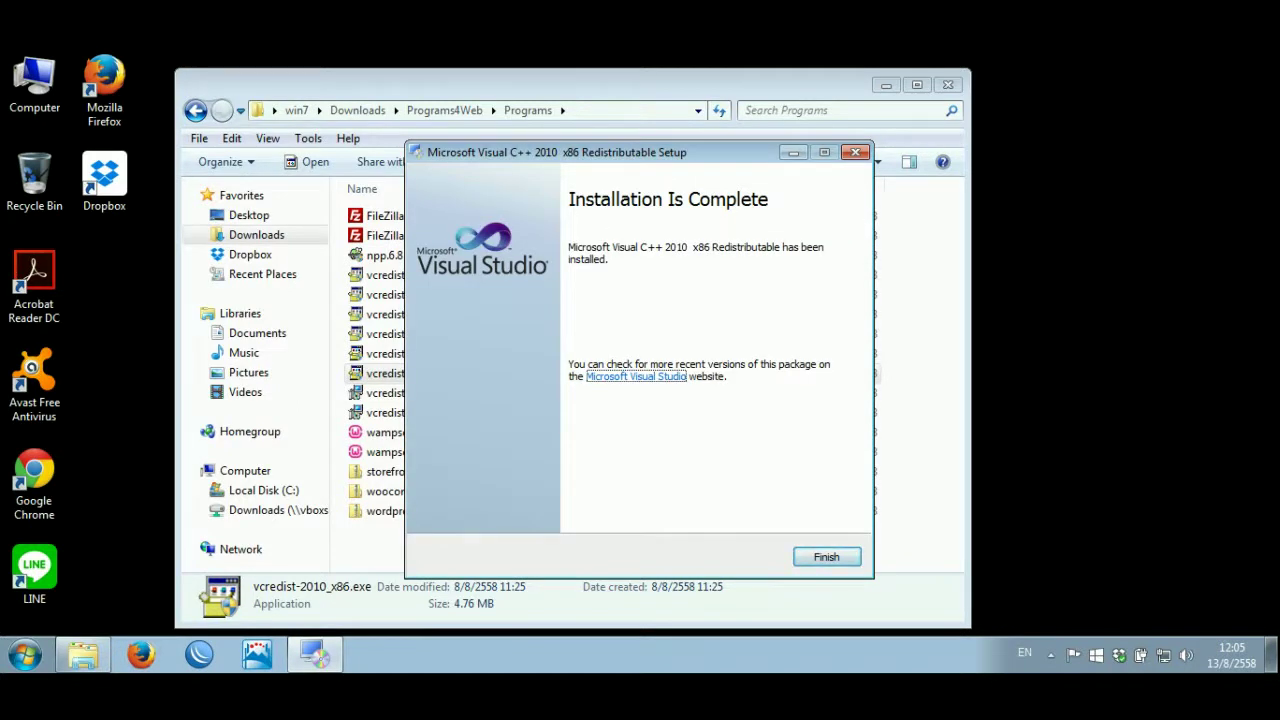
key("Return")
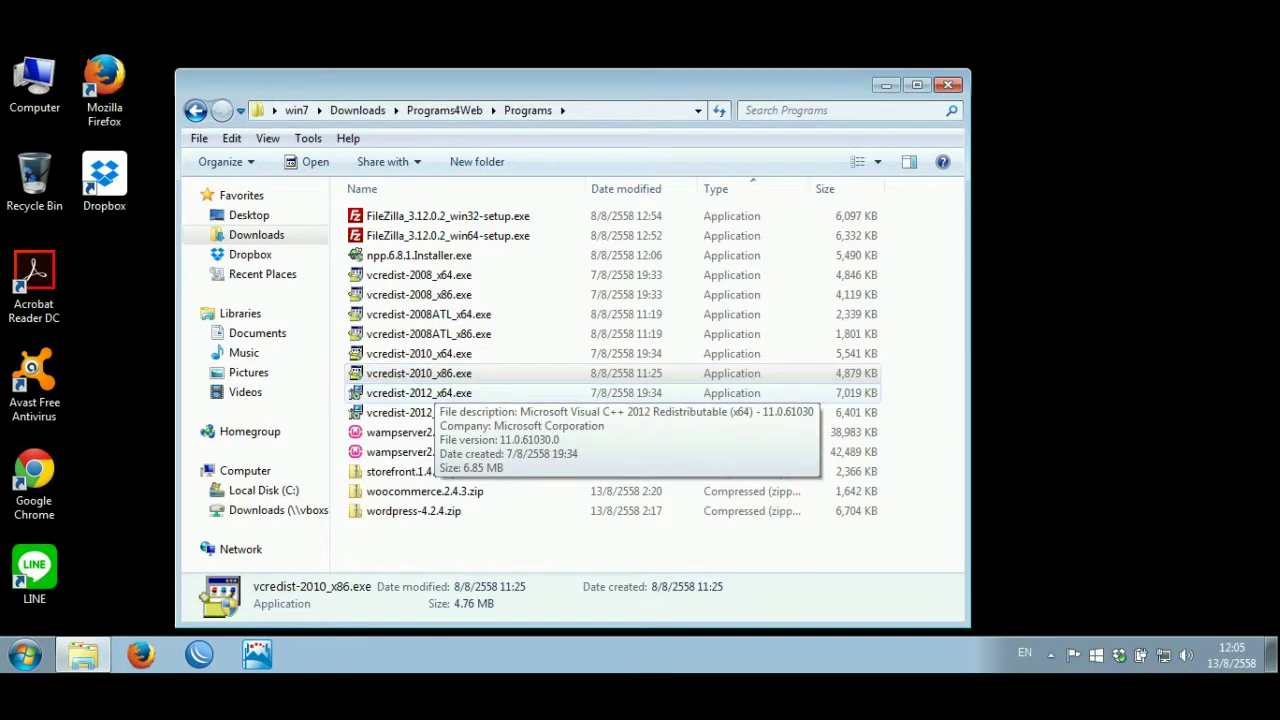
- Install the Visual C++ 2012 x64 redistributable from vcredist-2012_x64.exe, accepting the license terms, and close its setup
left_click(418, 393)
key("Return")
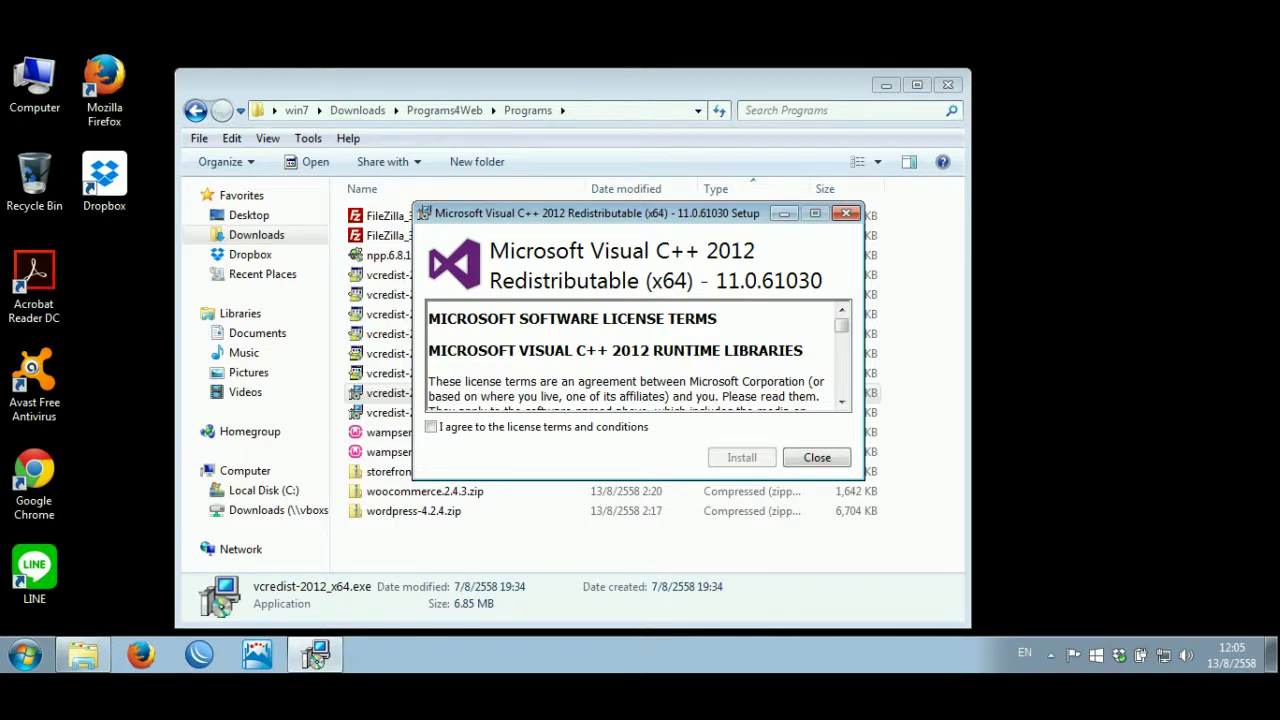
key("alt+a")
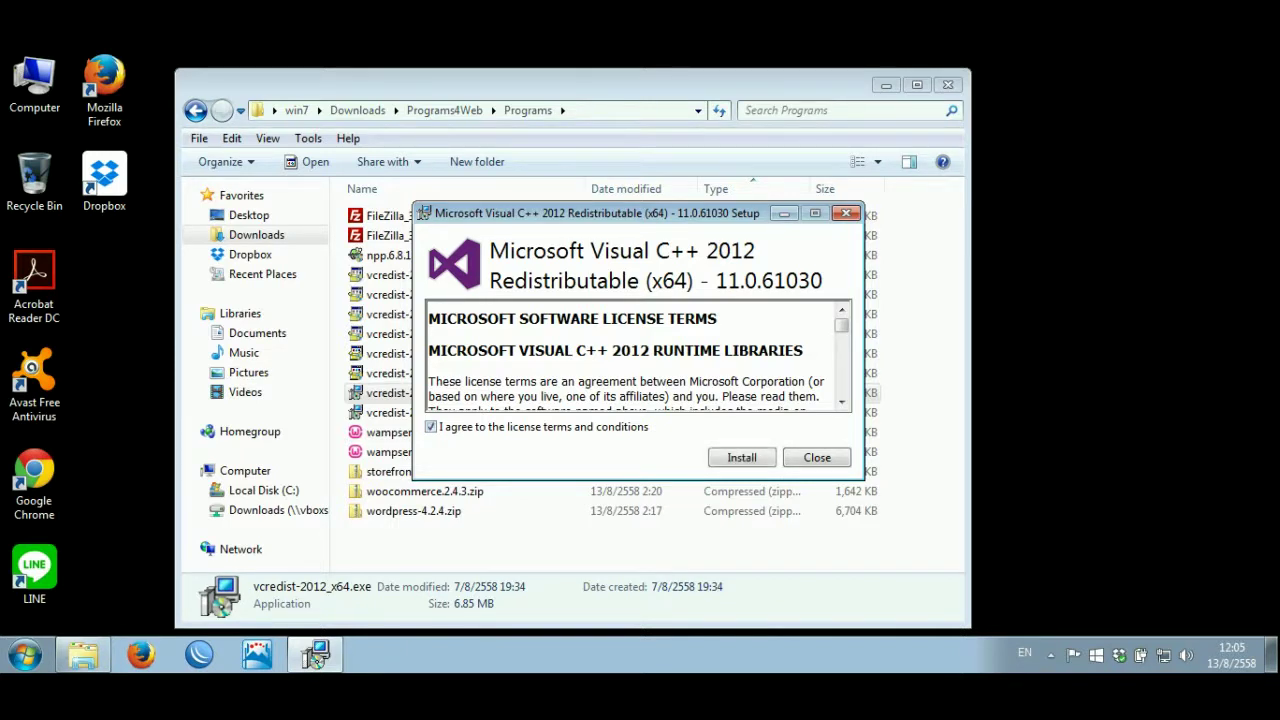
key("alt+i")
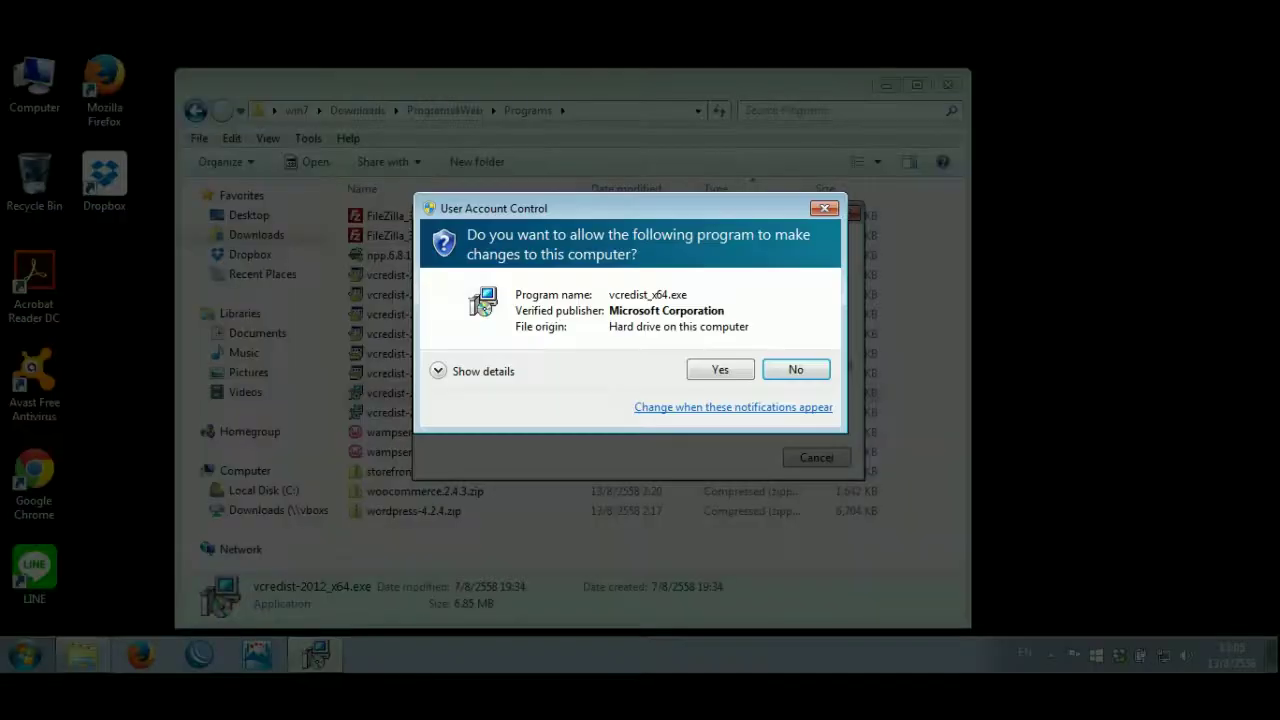
key("alt+y")
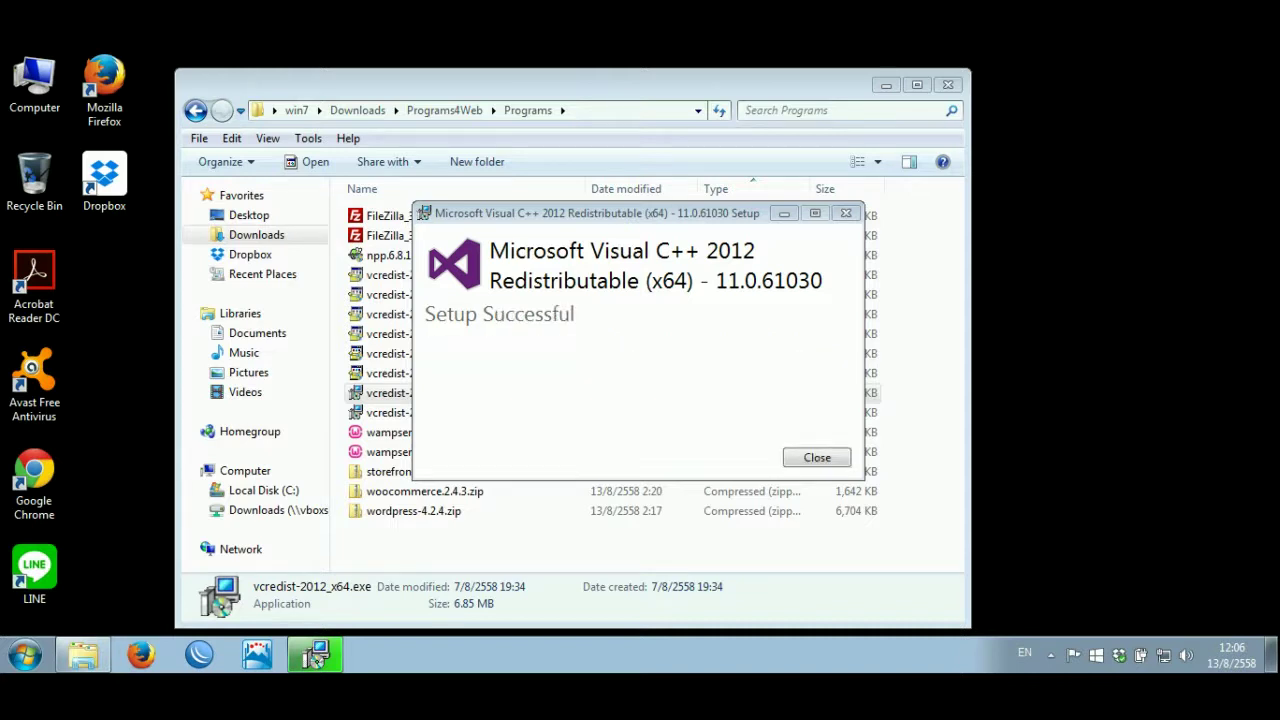
key("Return")
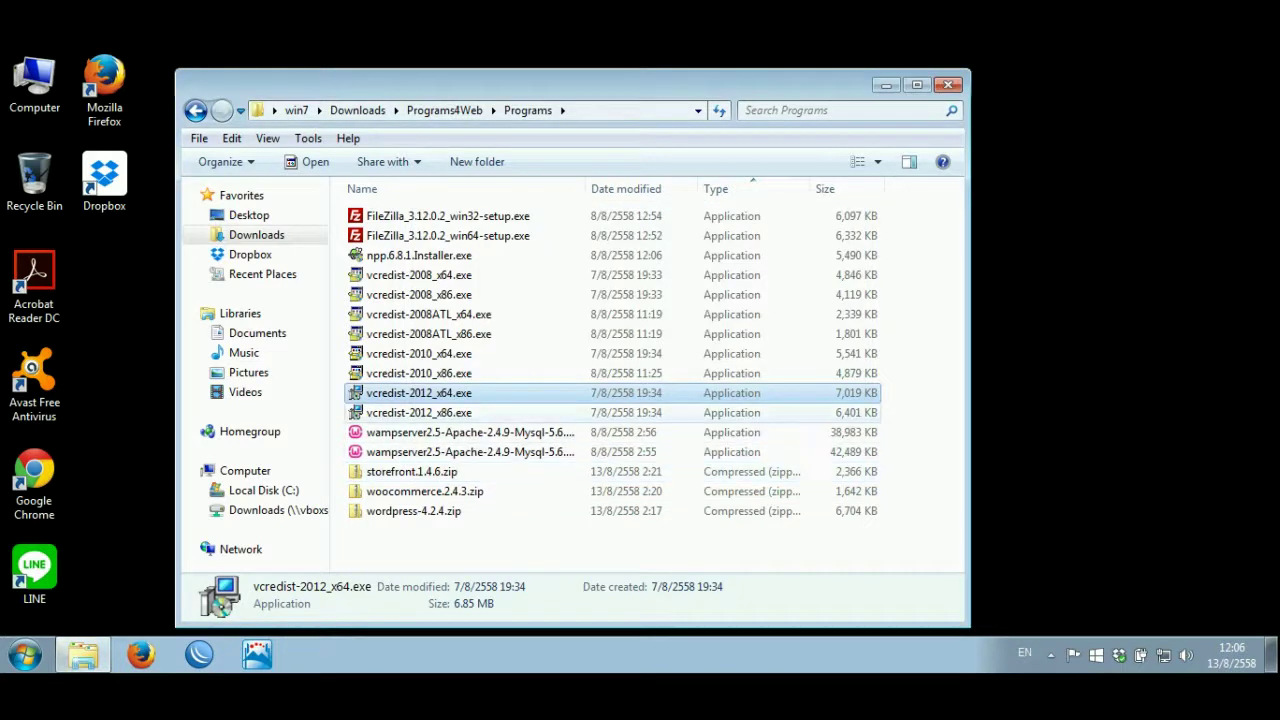
- Install the Visual C++ 2012 x86 redistributable from vcredist-2012_x86.exe, accepting the license terms, and close its setup
left_click(418, 412)
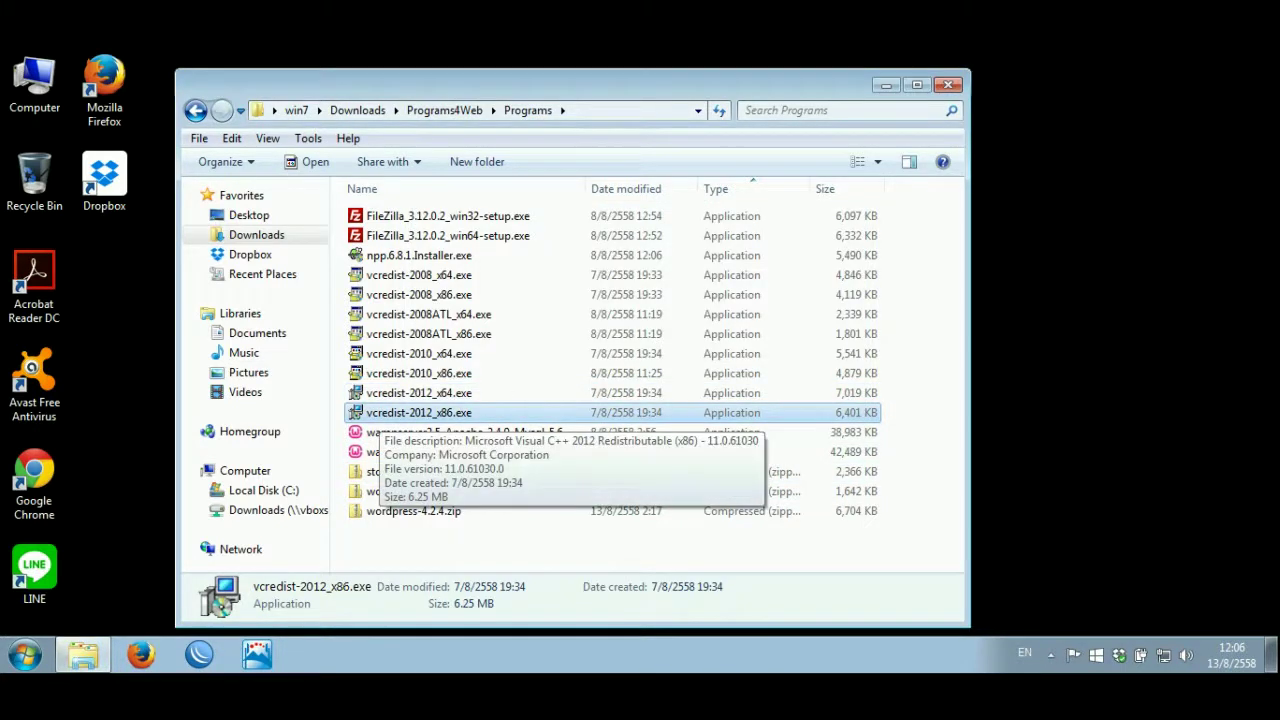
key("Return")
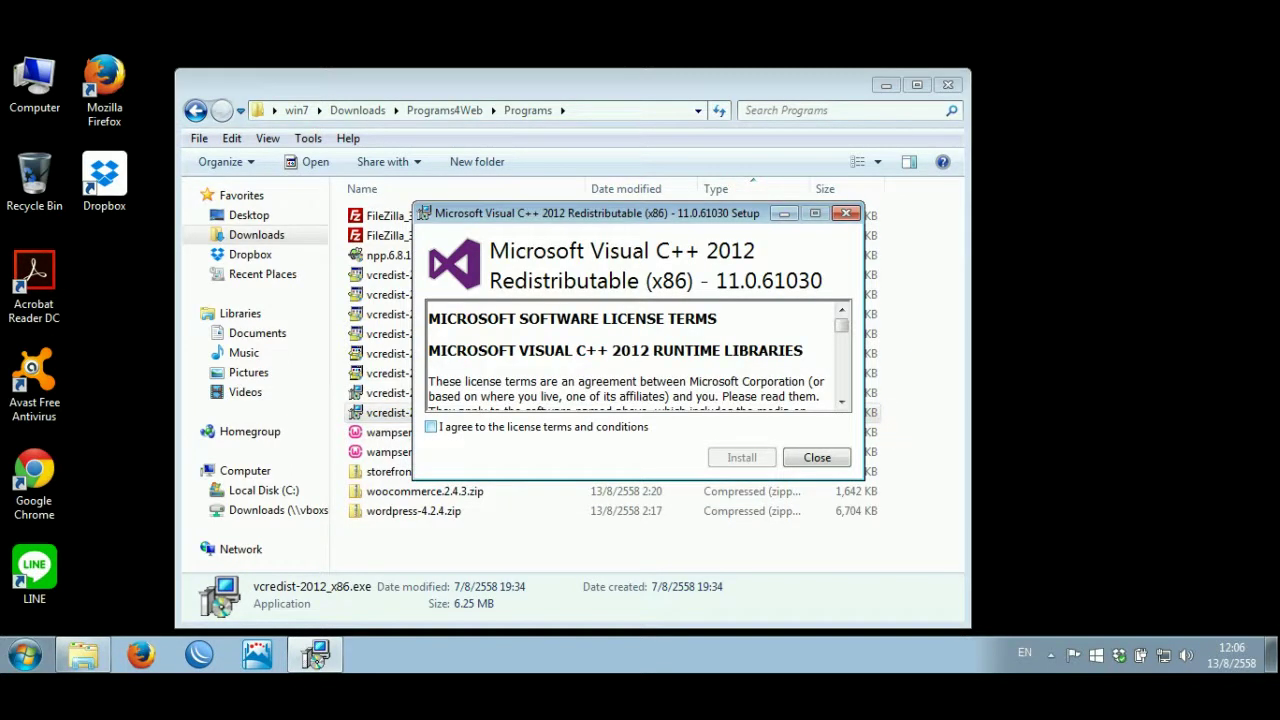
key("alt+a")
key("alt+i")
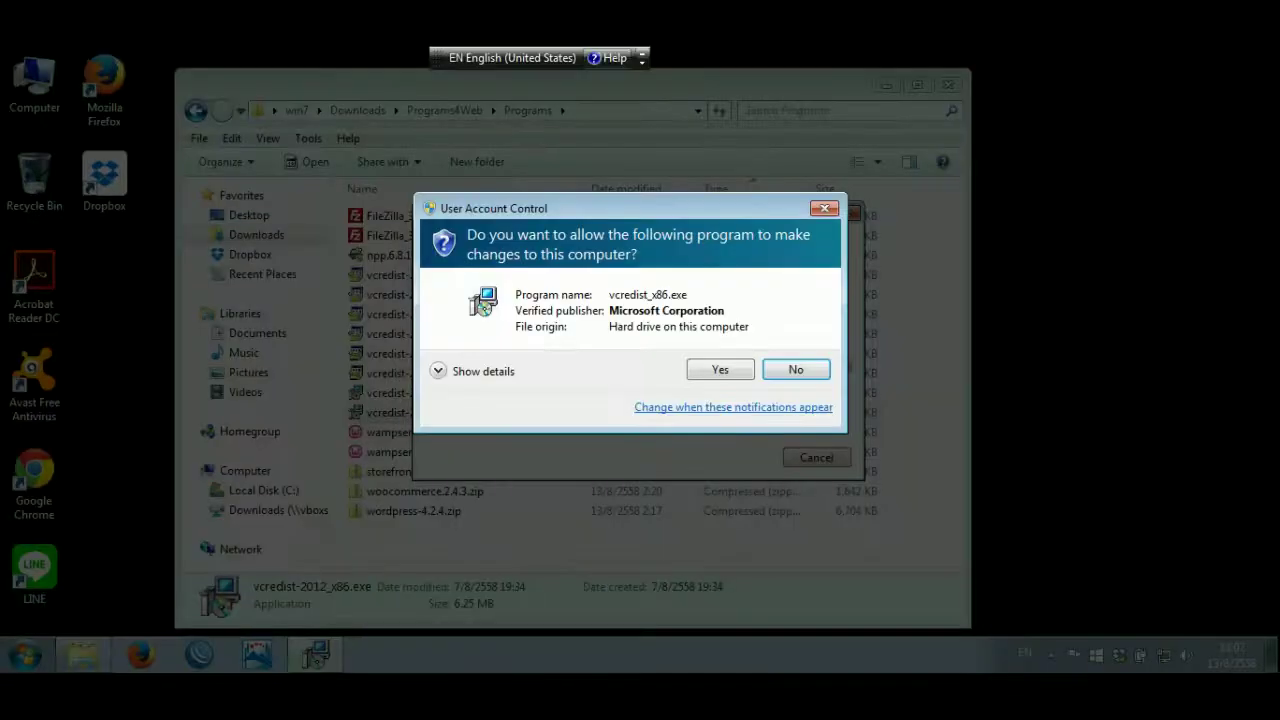
key("Left")
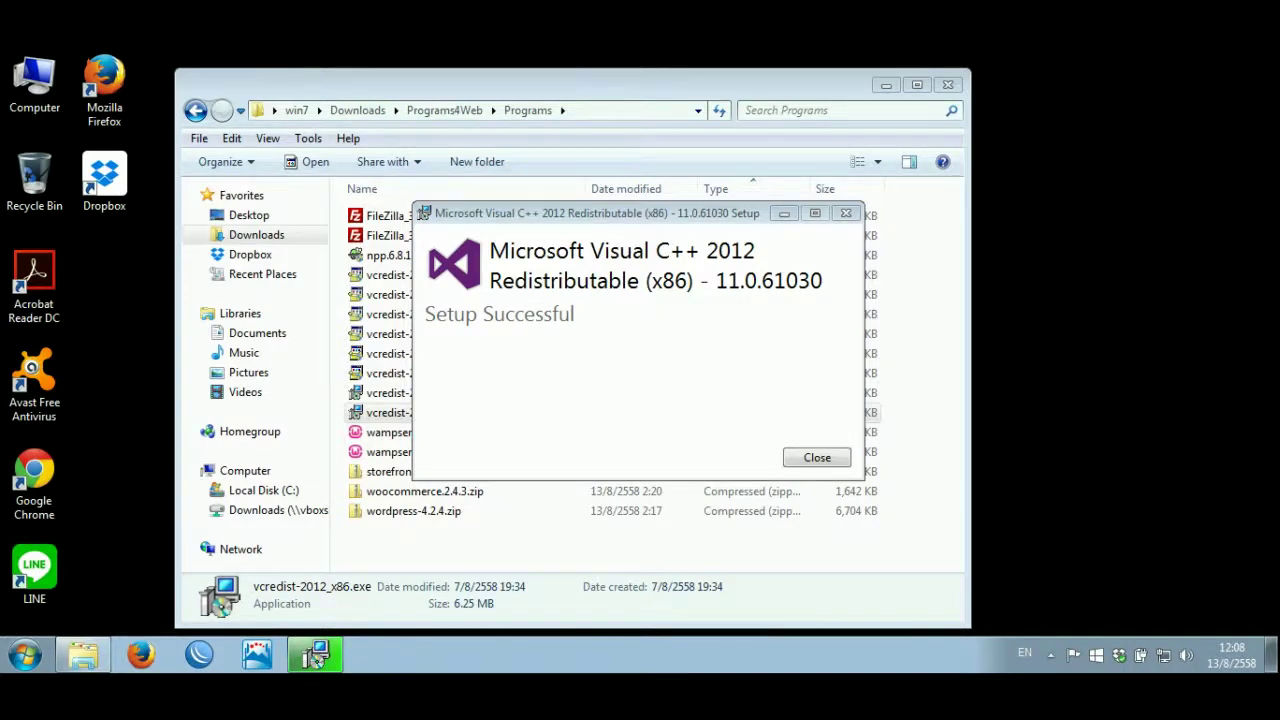
left_click(817, 457)
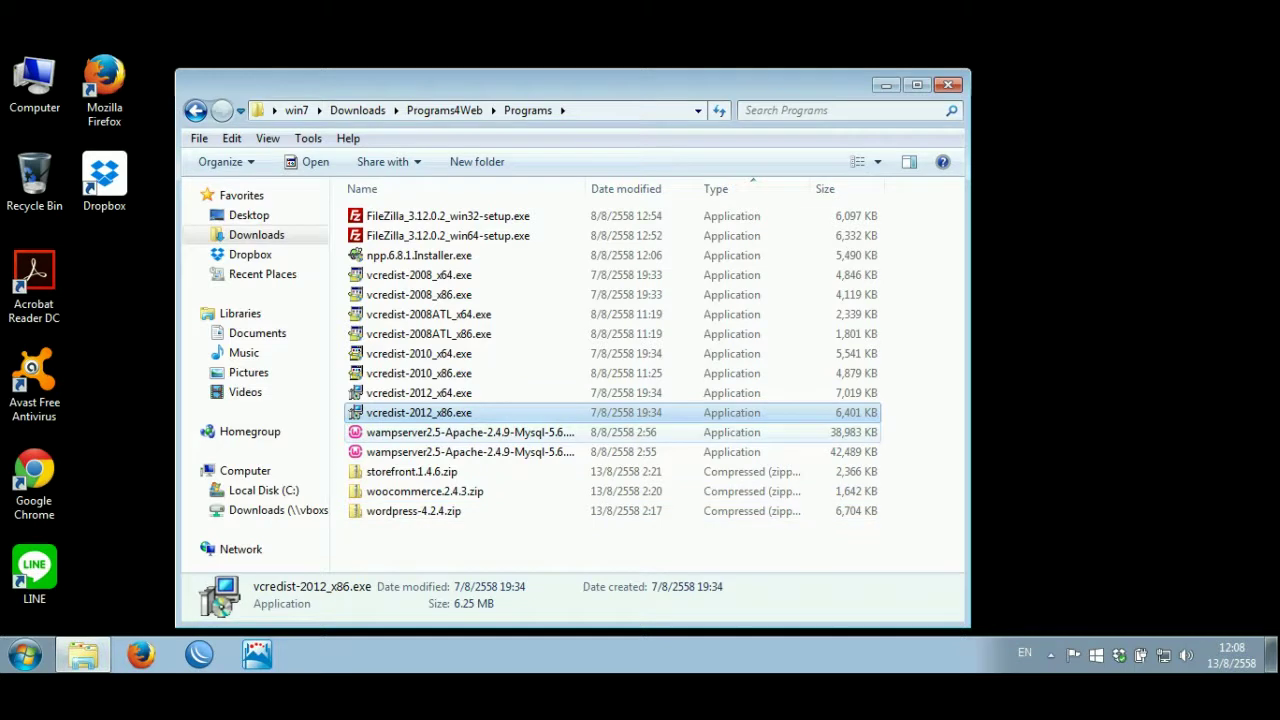
- Widen the Name column to show full file names and launch the 64-bit WampServer 2.5 installer, allowing it to make changes
left_click_drag(587, 188, 676, 188)
left_click(518, 452)
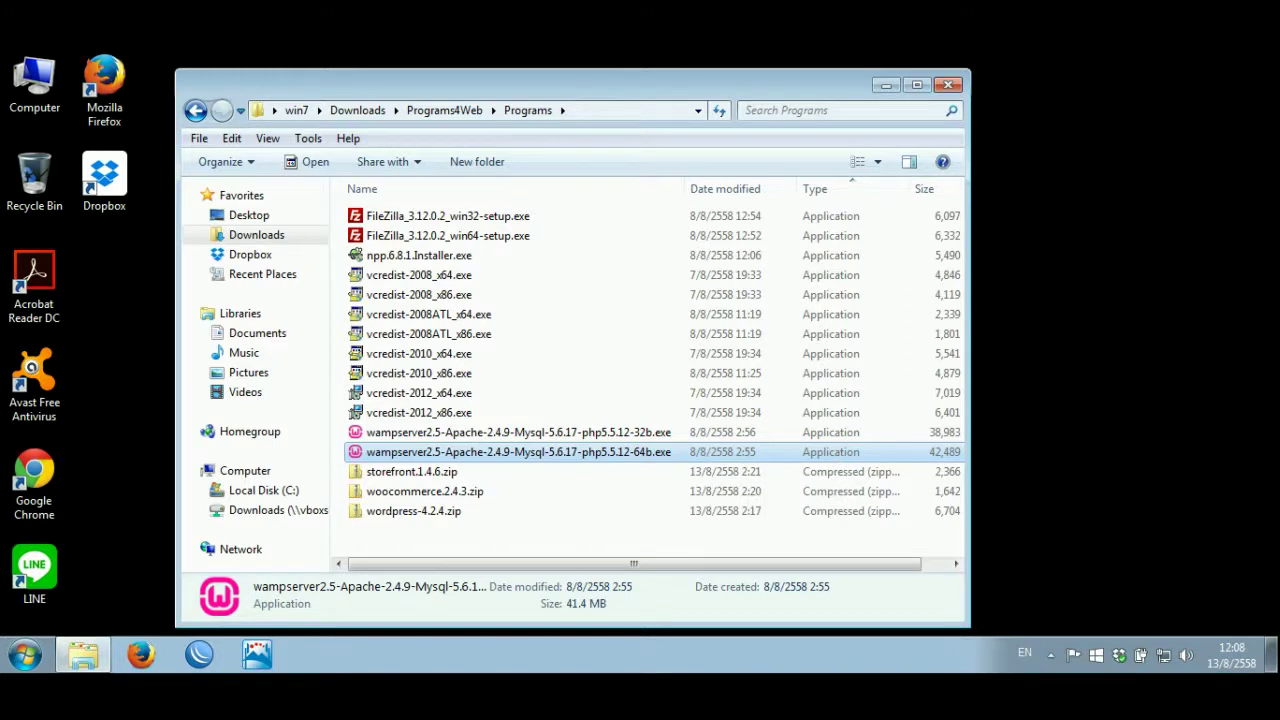
key("Return")
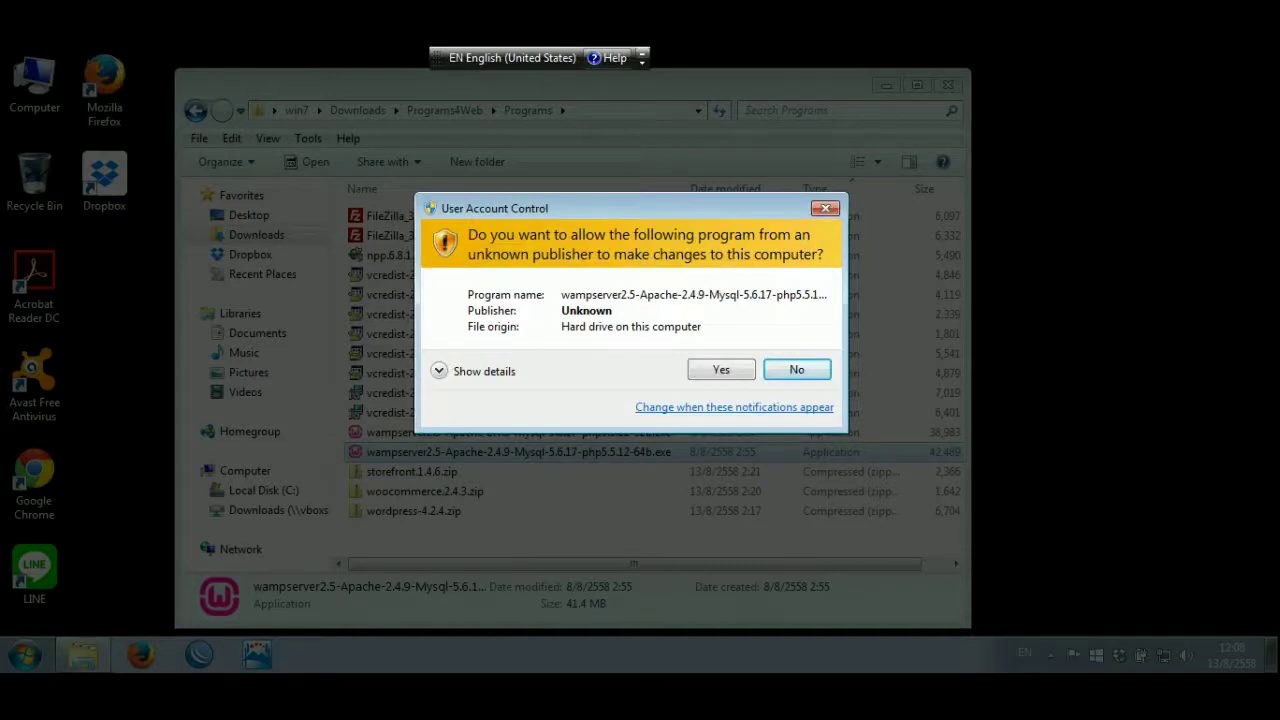
key("Left")
key("Return")
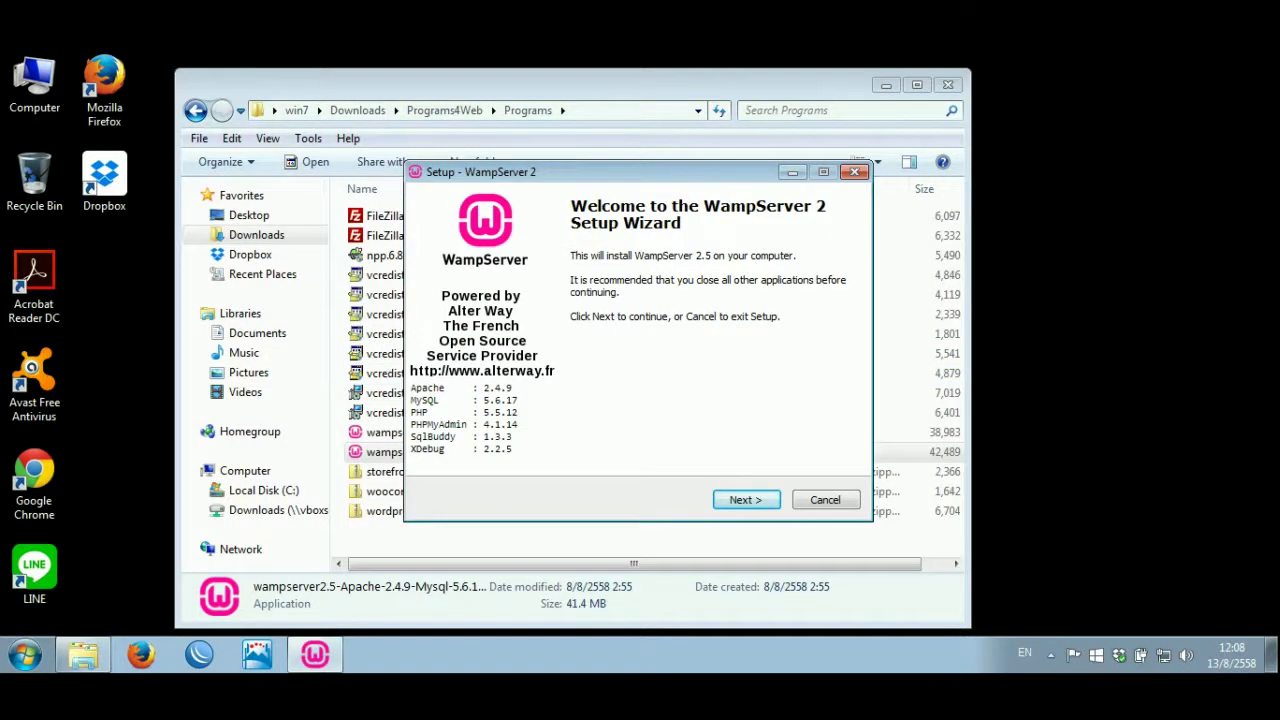
- Accept the WampServer license agreement and install it to c:\wamp without Quick Launch or Desktop icons
key("Return")
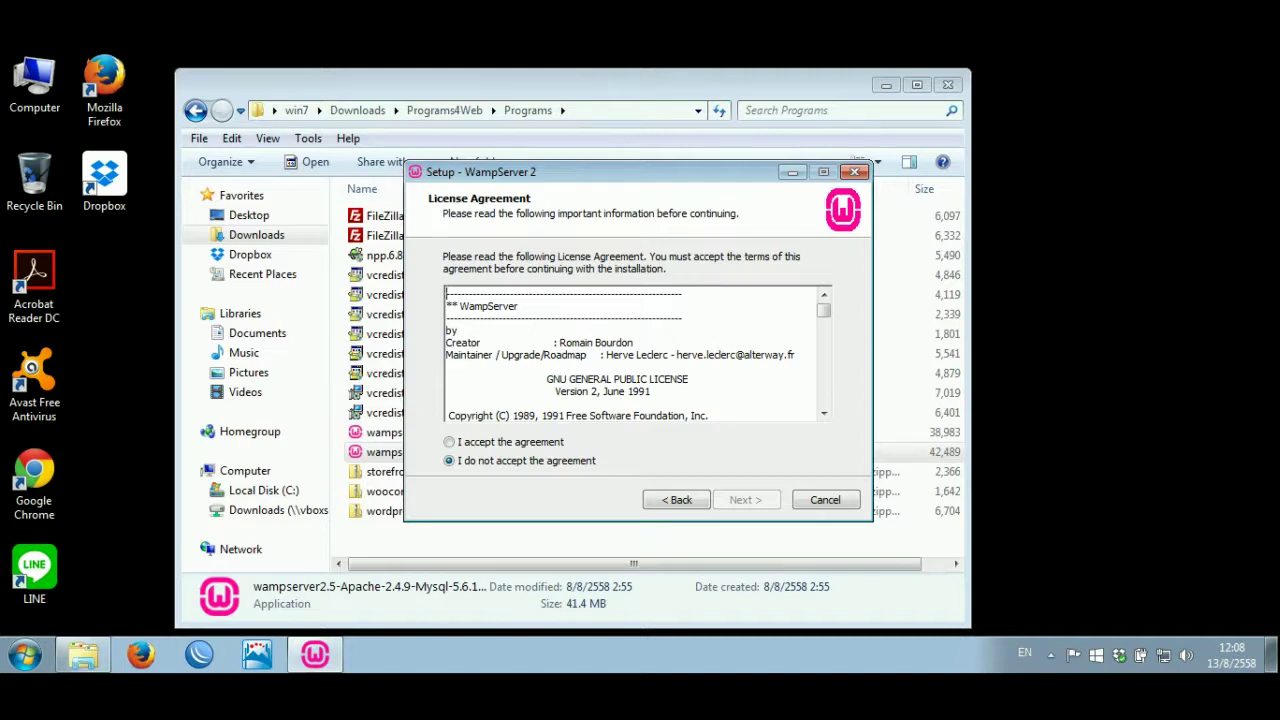
left_click(449, 441)
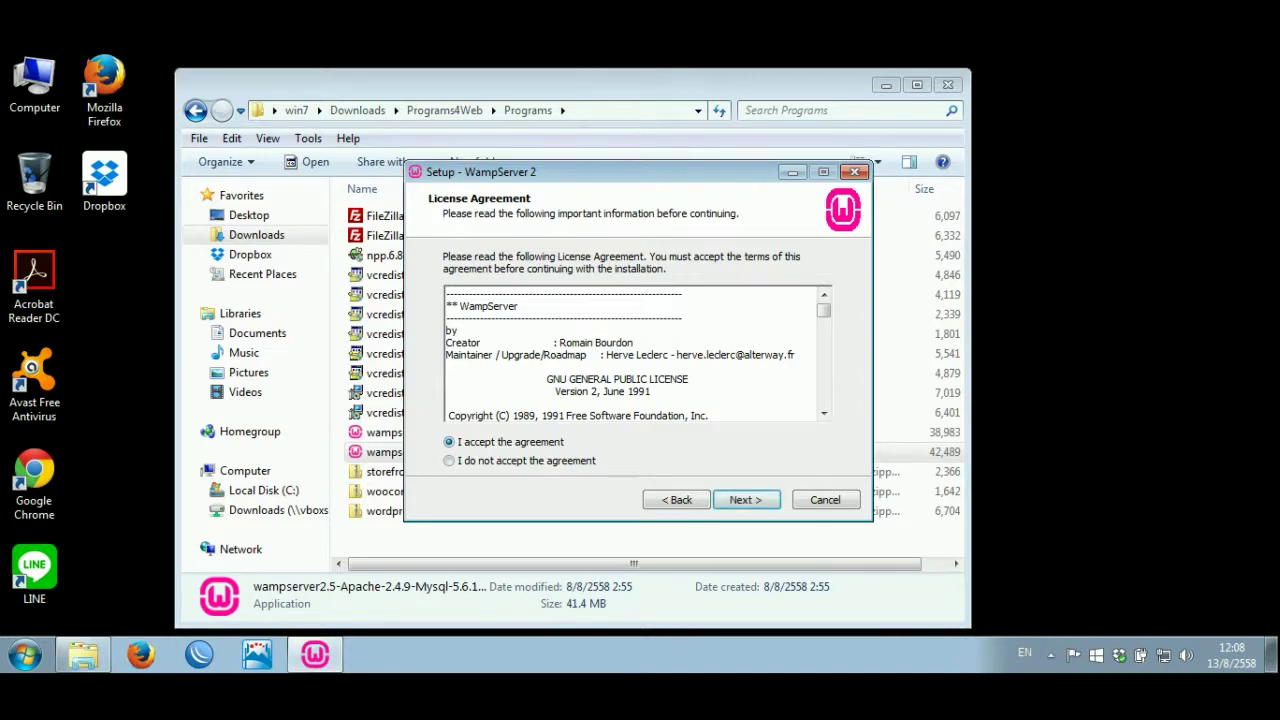
key("Return")
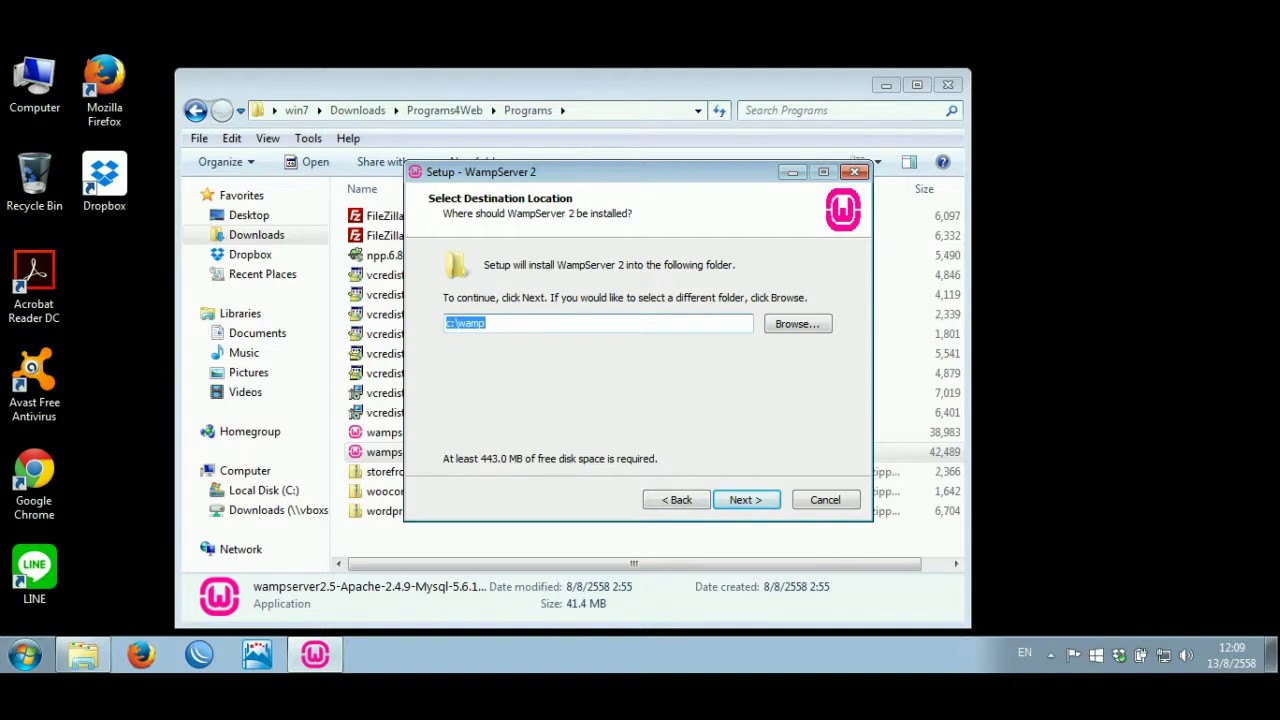
key("Return")
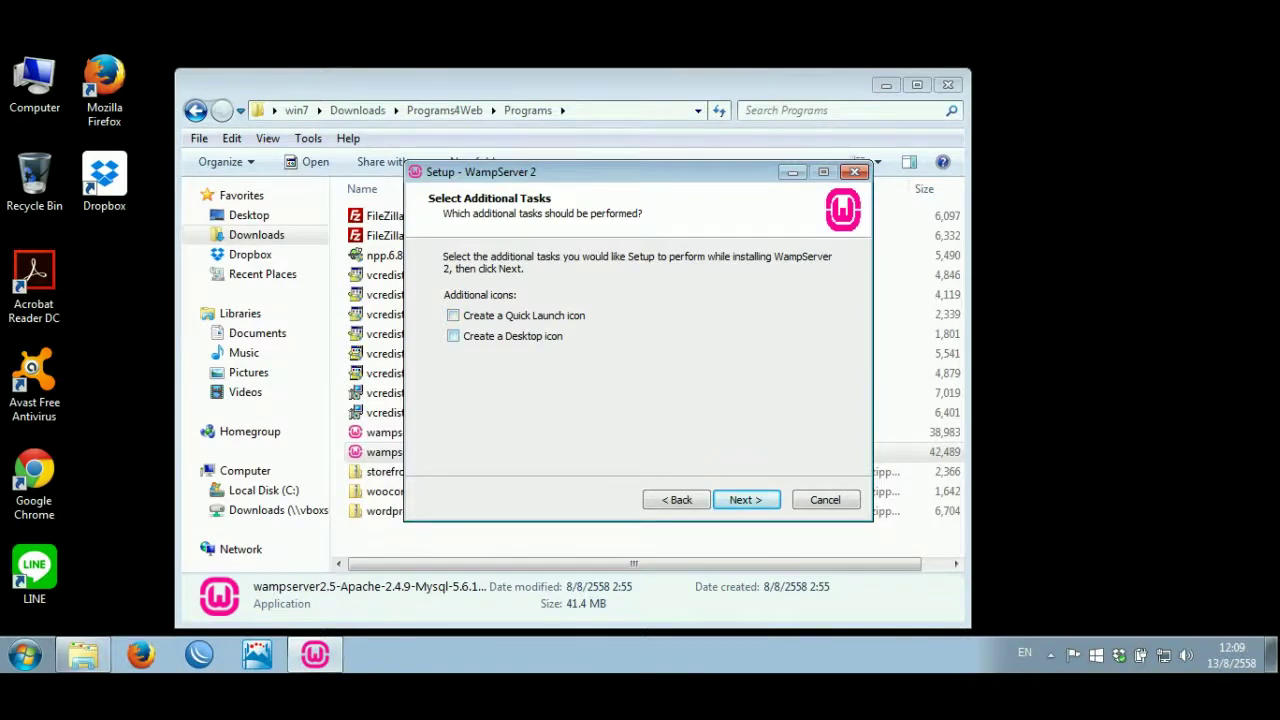
key("Return")
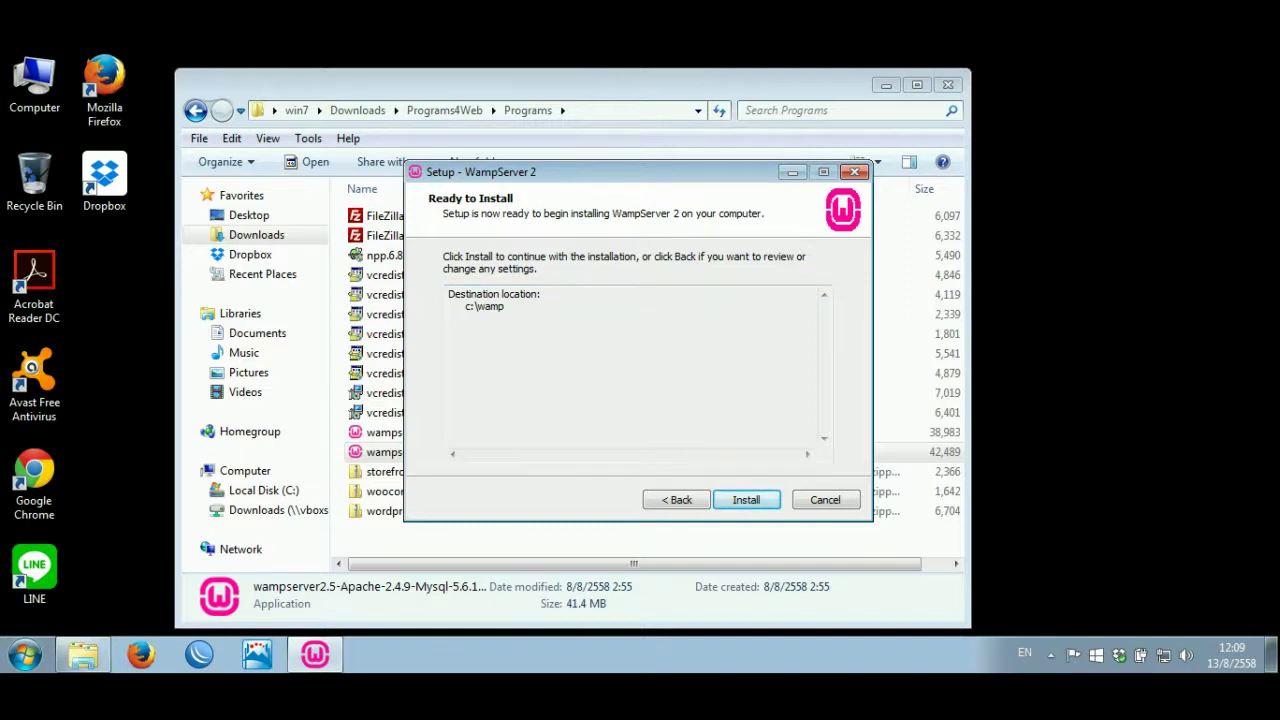
key("Return")
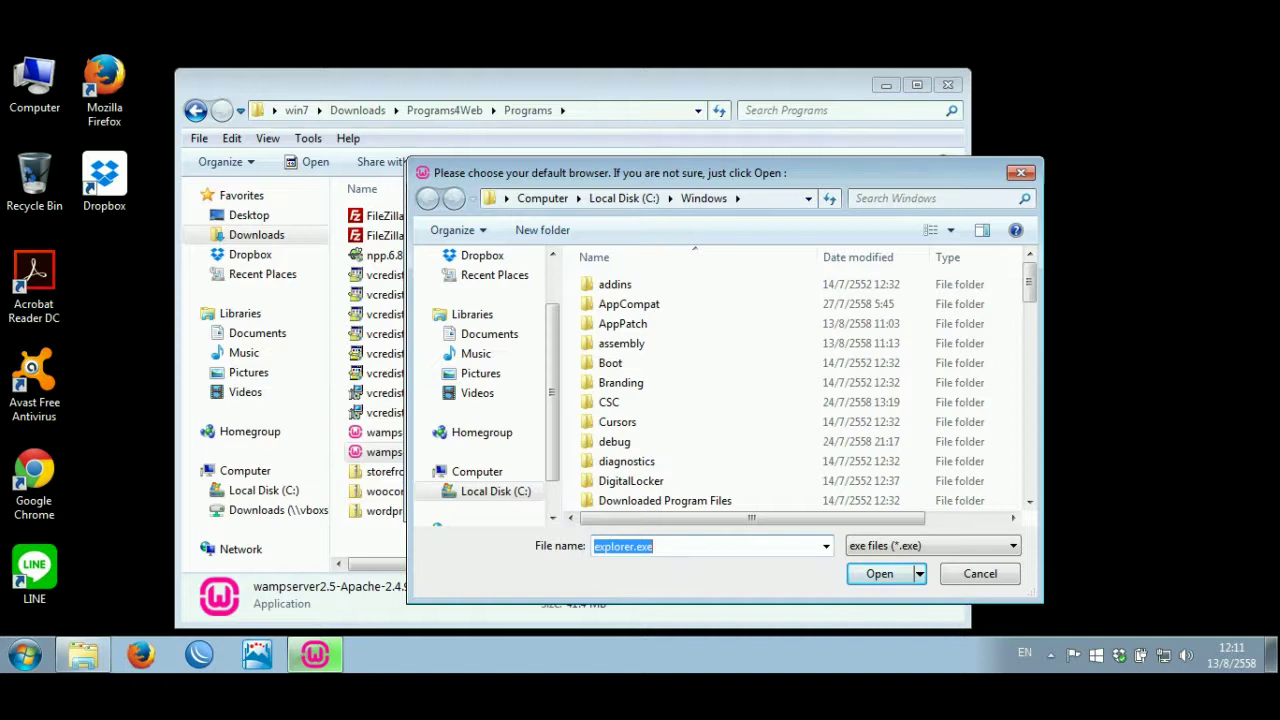
- Keep explorer.exe as WampServer's default browser and allow Apache HTTP Server through the firewall on private and public networks
key("Return")
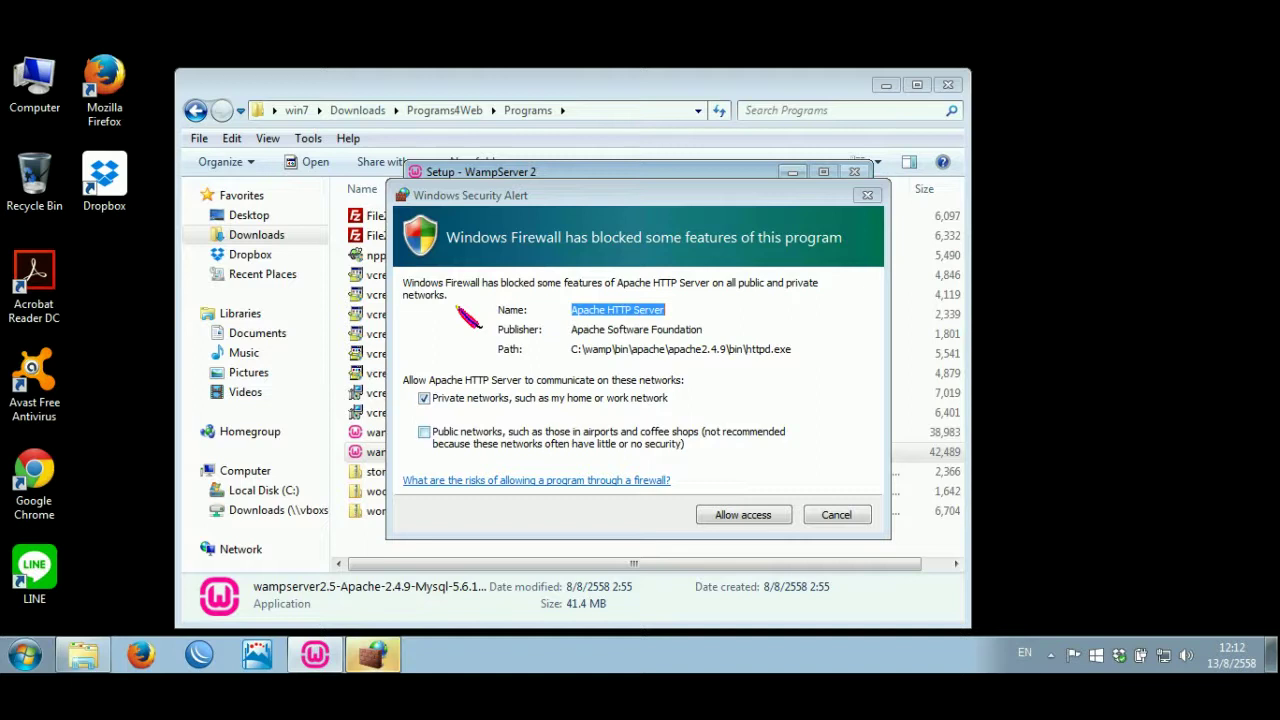
left_click(424, 432)
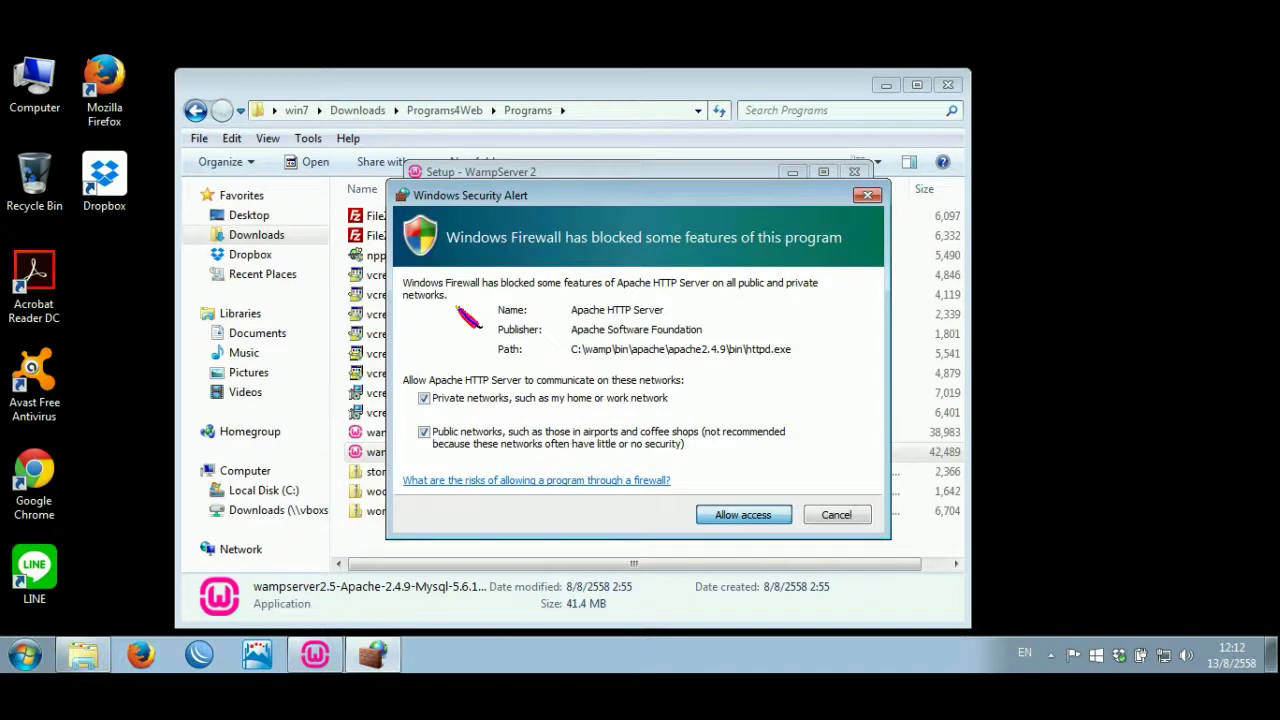
left_click(743, 514)
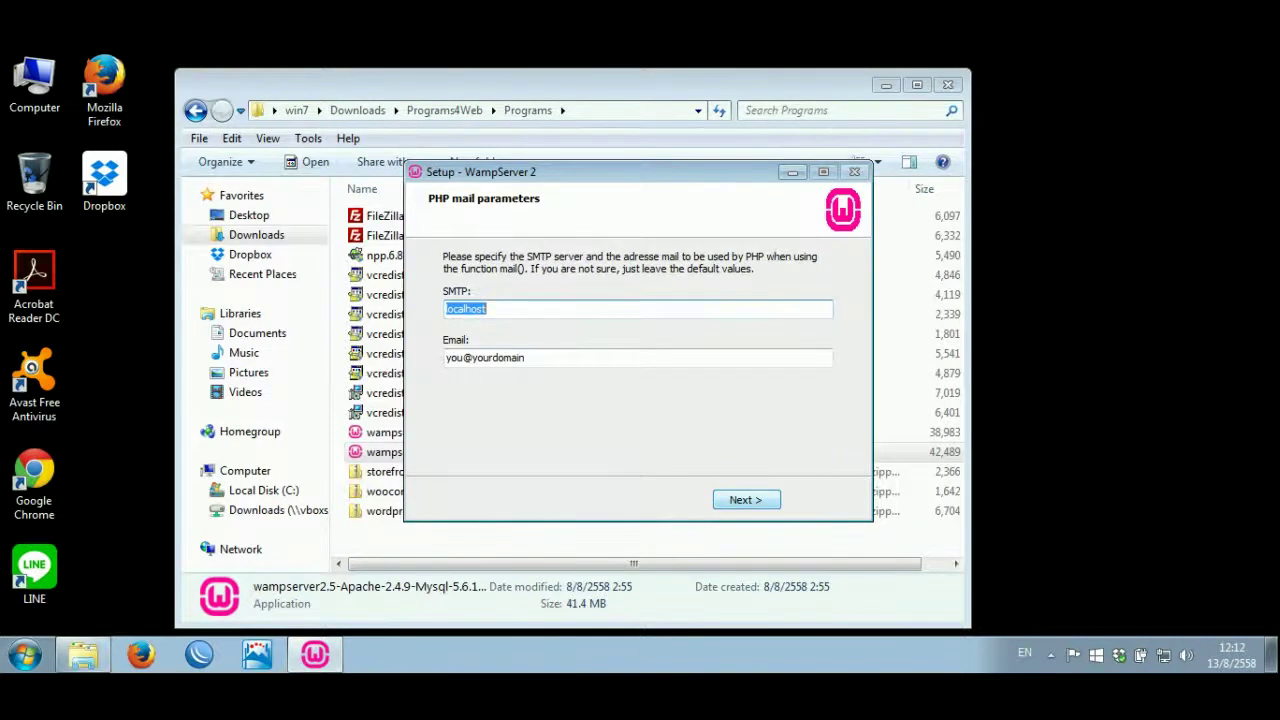
- Keep the default PHP mail parameters and finish the setup with WampServer 2 launching, allowing wampmanager.exe to make changes
key("Return")
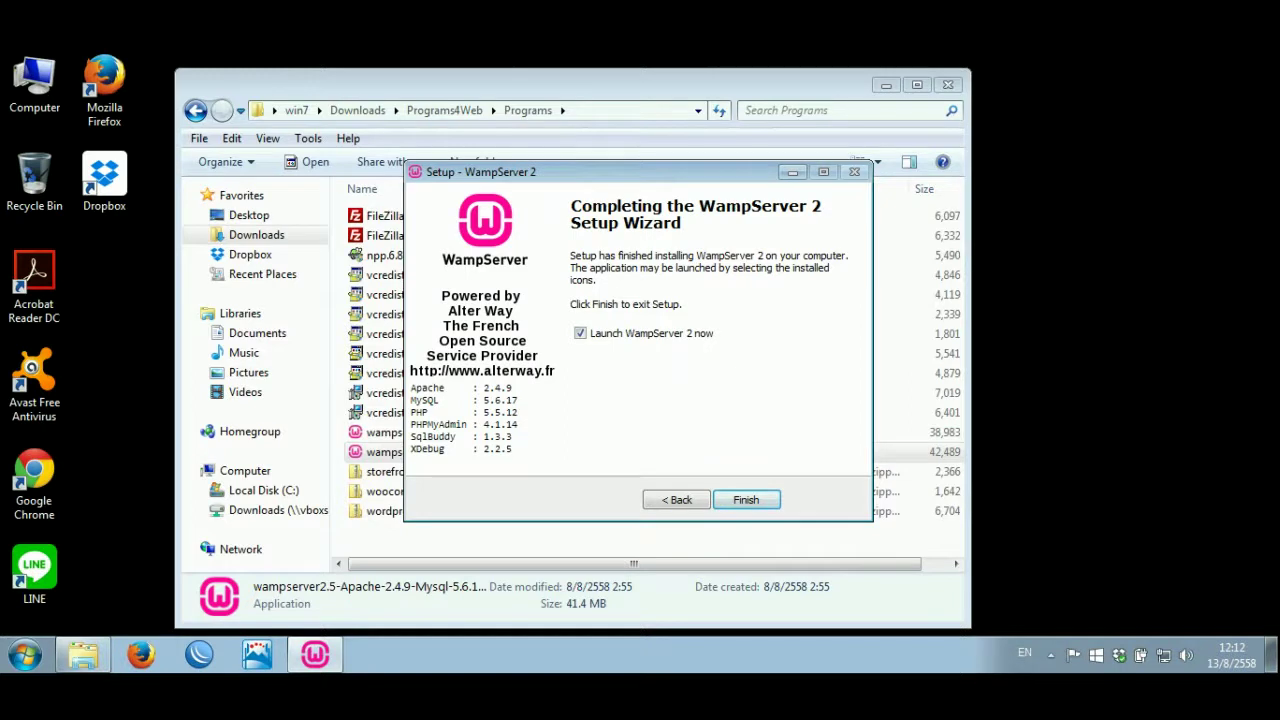
key("Return")
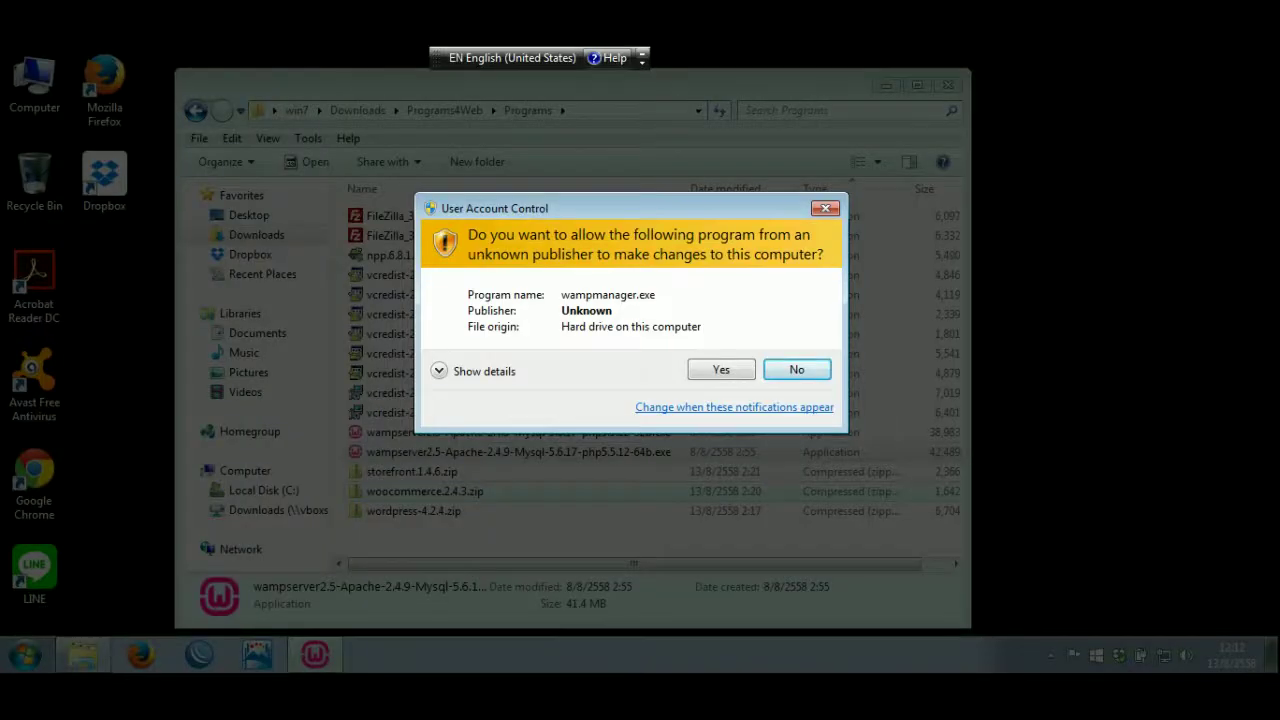
key("alt+y")
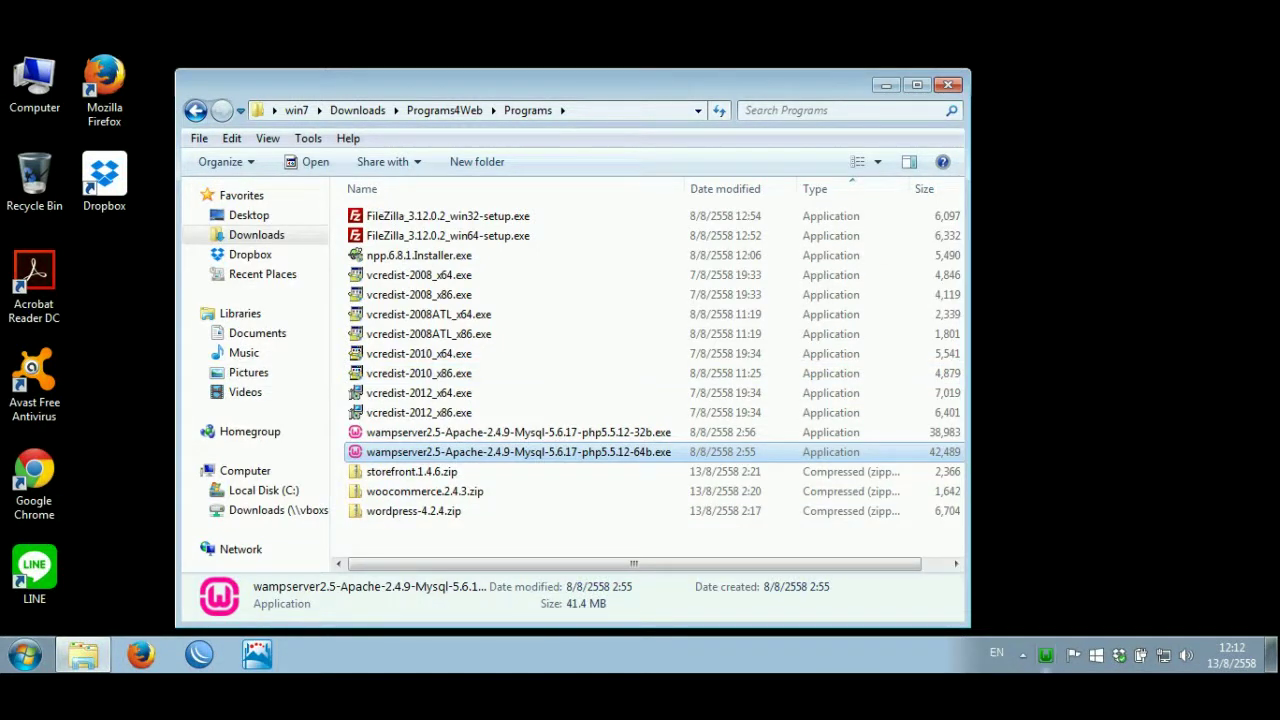
- Open the WampServer localhost homepage, dismiss the browser's sync notice, and examine the server configuration, tools, projects and aliases
left_click(1045, 655)
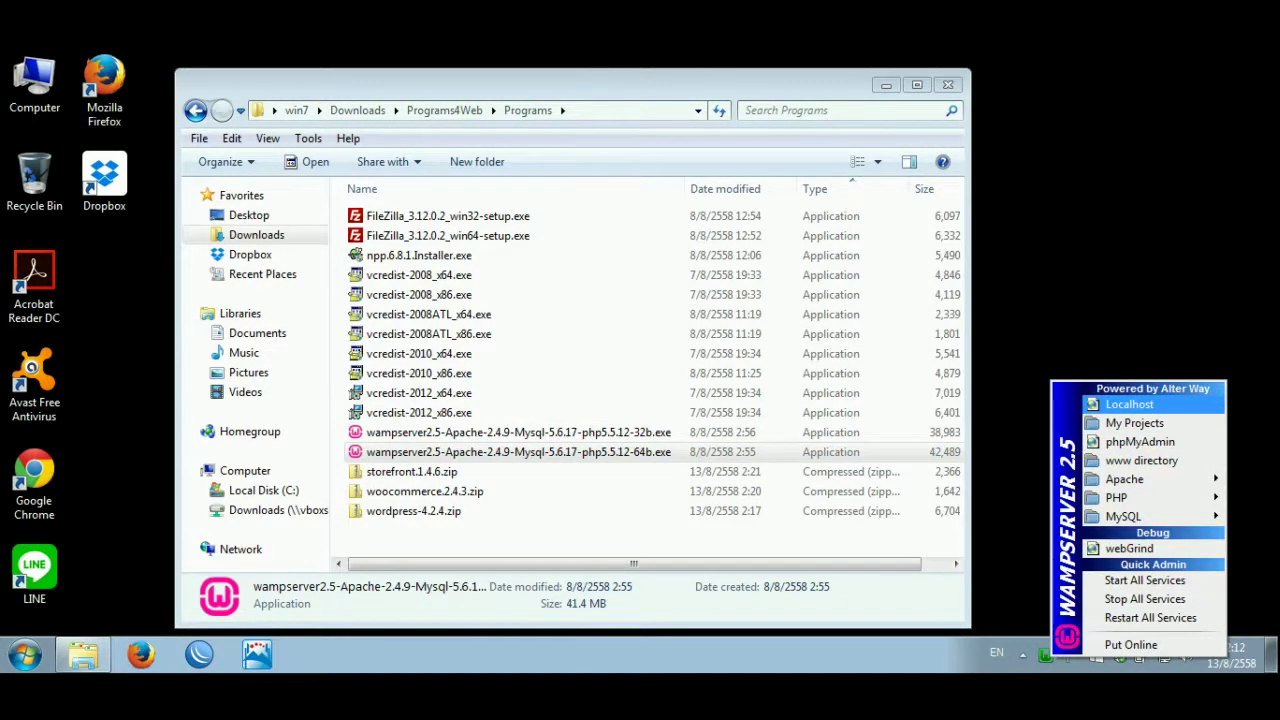
key("Return")
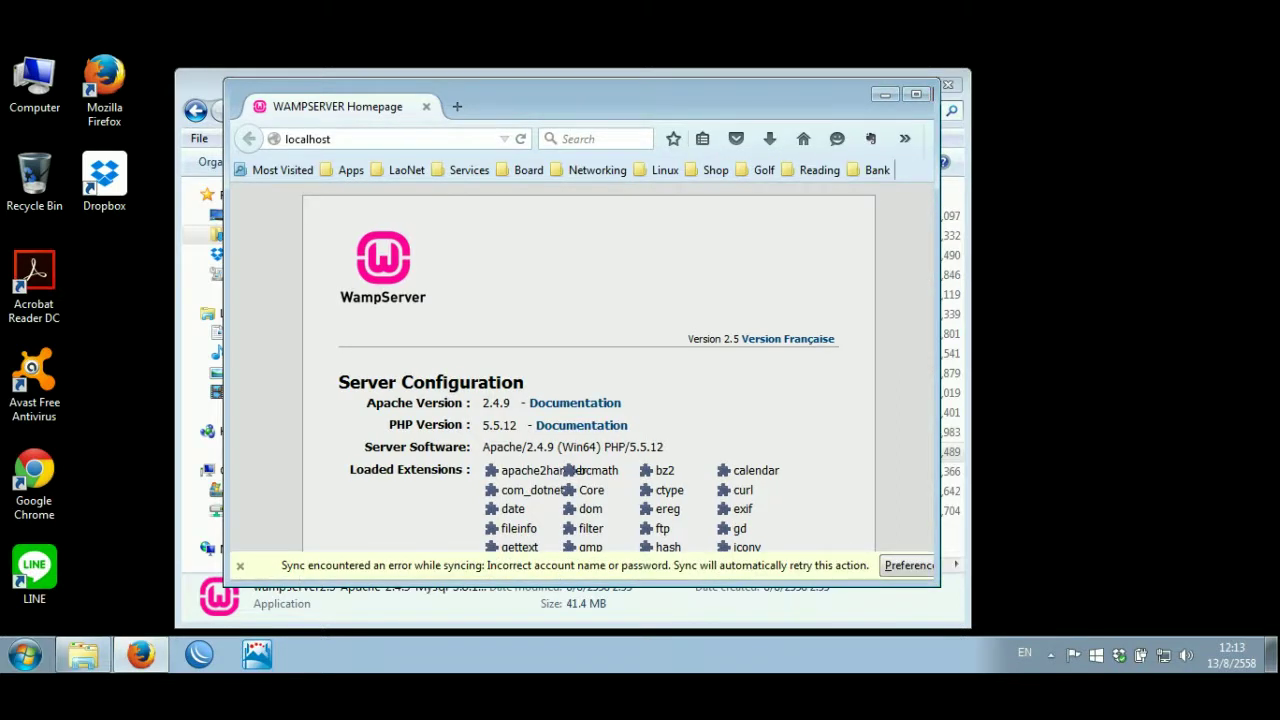
scroll(589, 367, "down", 5)
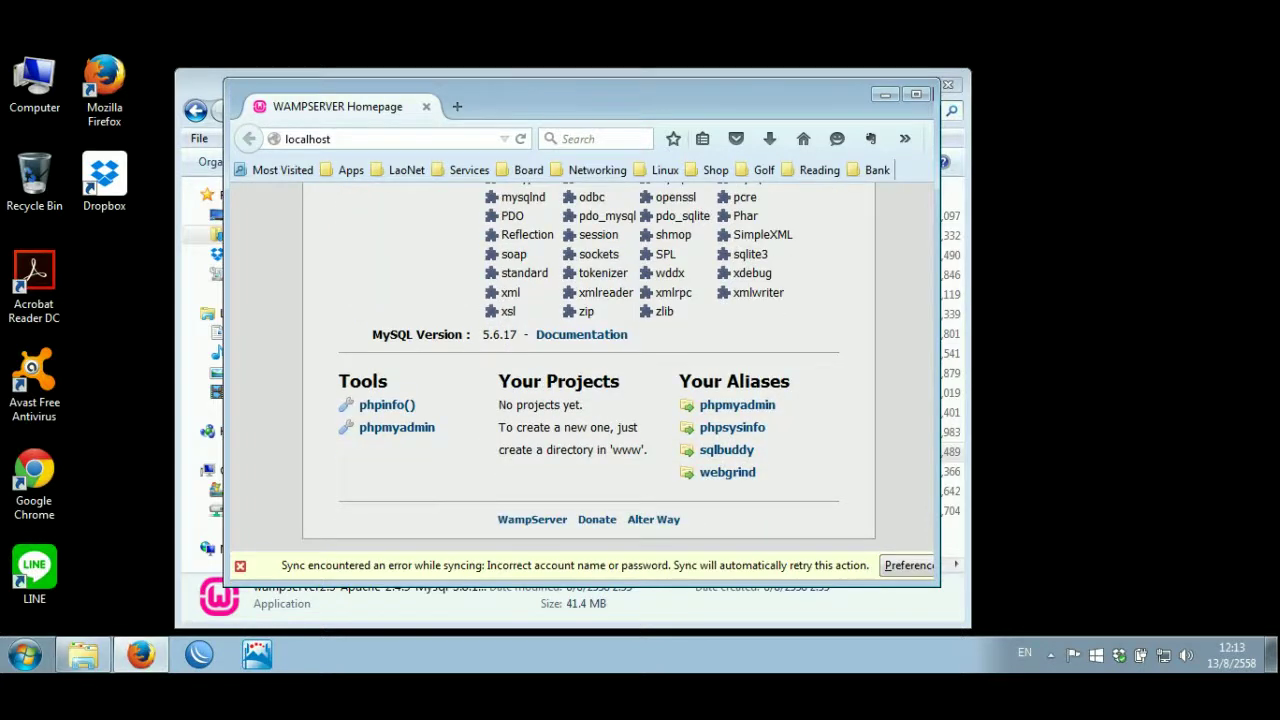
left_click(240, 565)
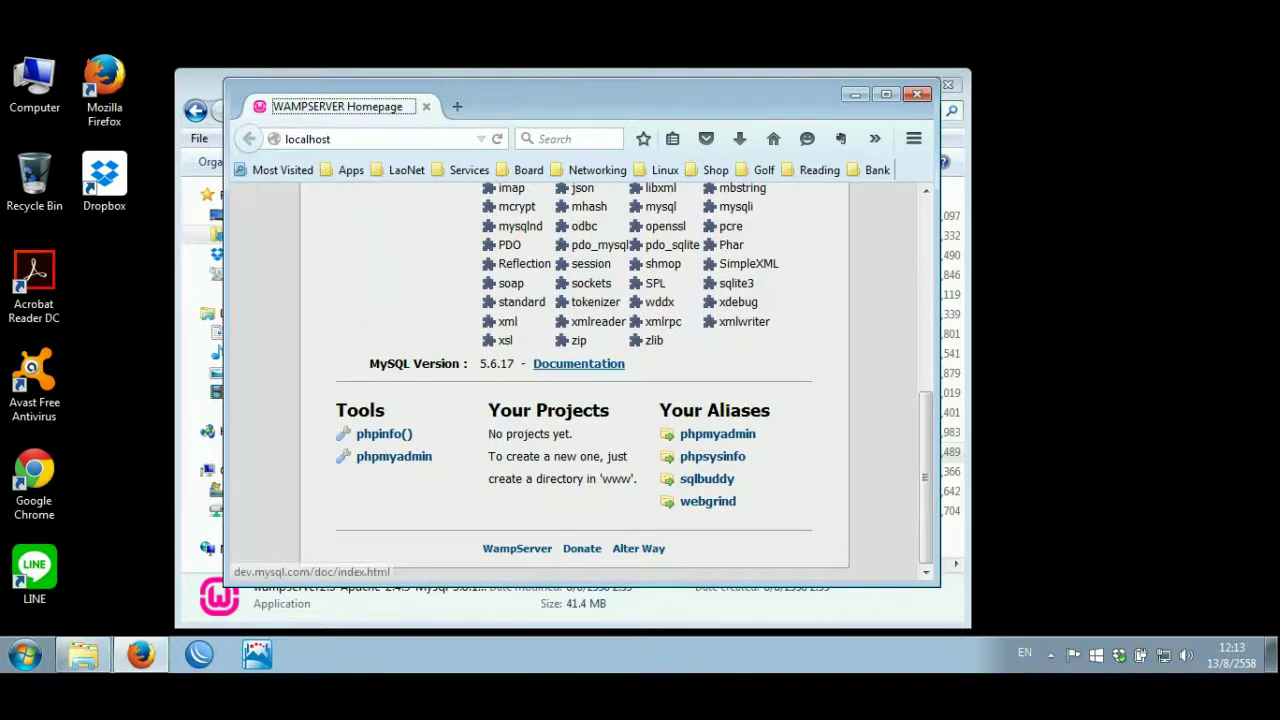
scroll(574, 380, "up", 5)
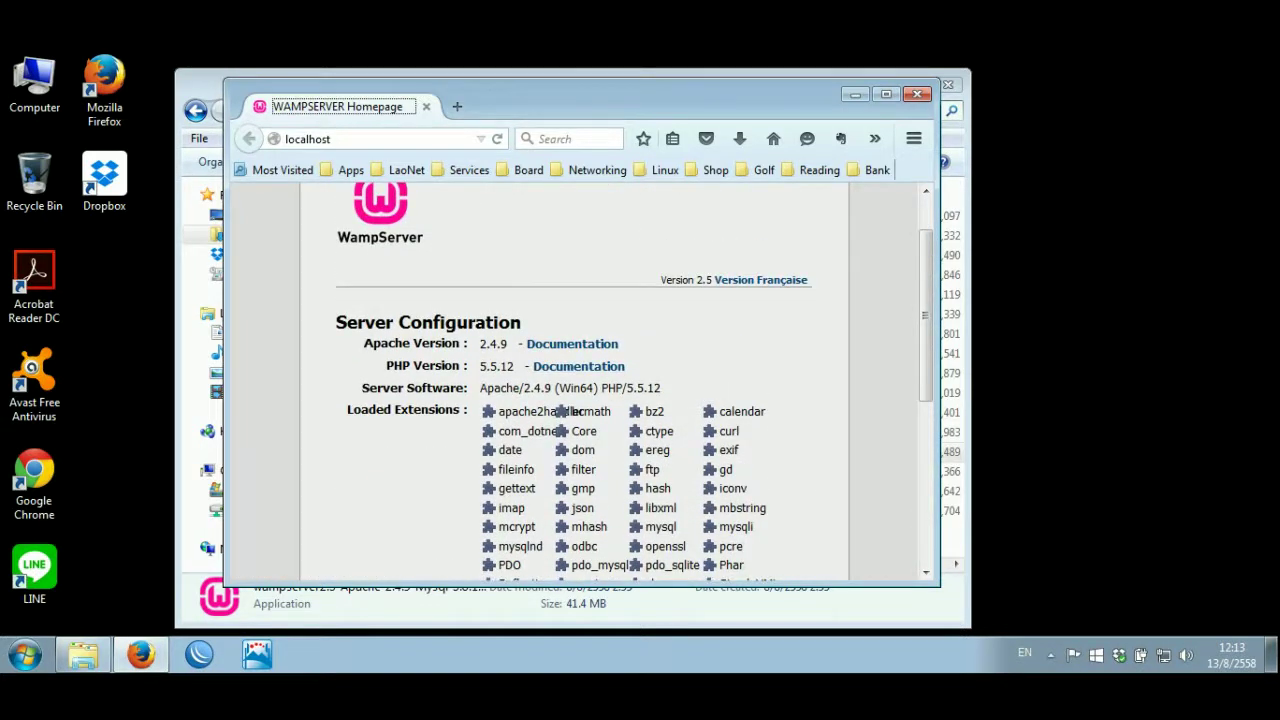
scroll(384, 440, "down", 6)
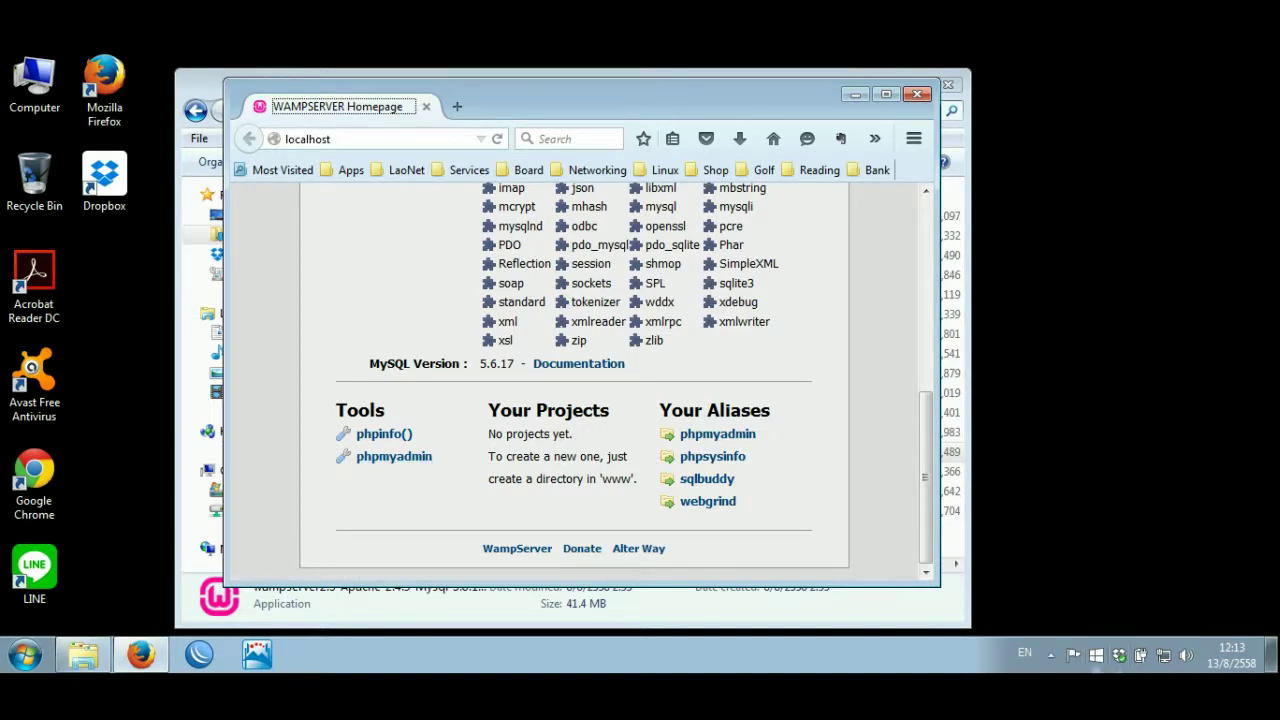
- View the commands offered by the running WampServer manager without choosing one
left_click(1050, 655)
left_click(1019, 572)
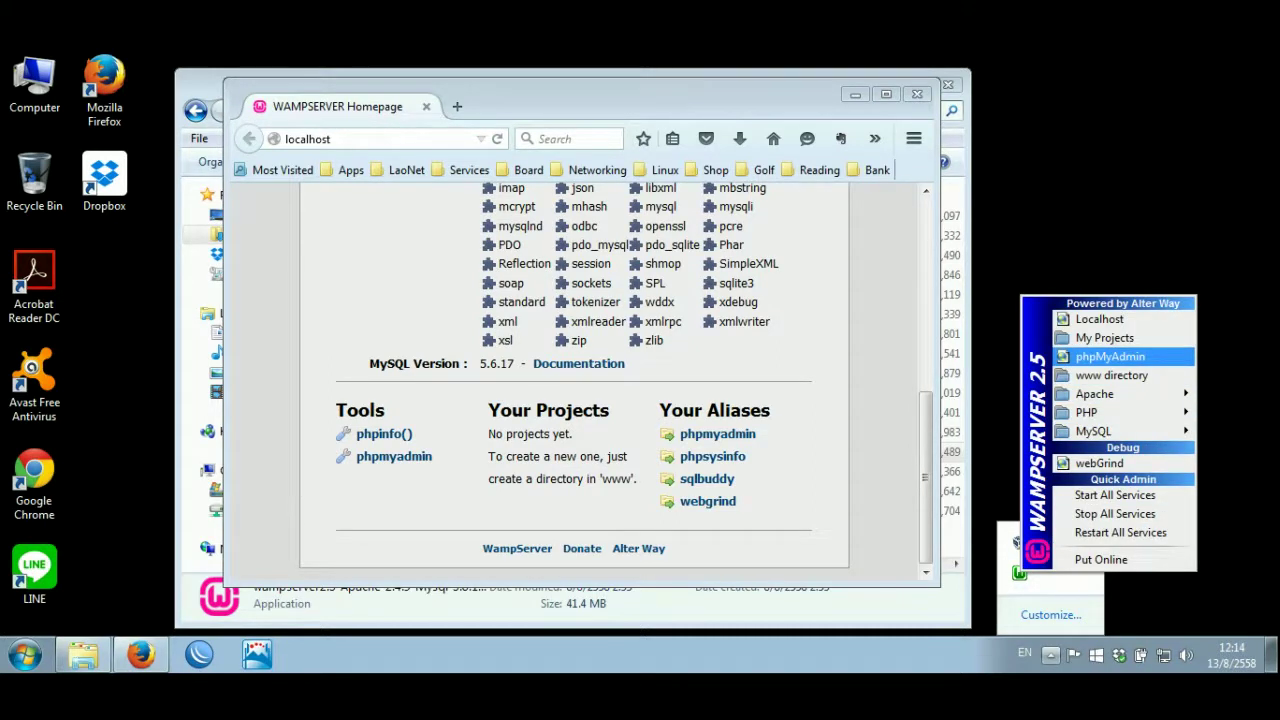
key("Escape")
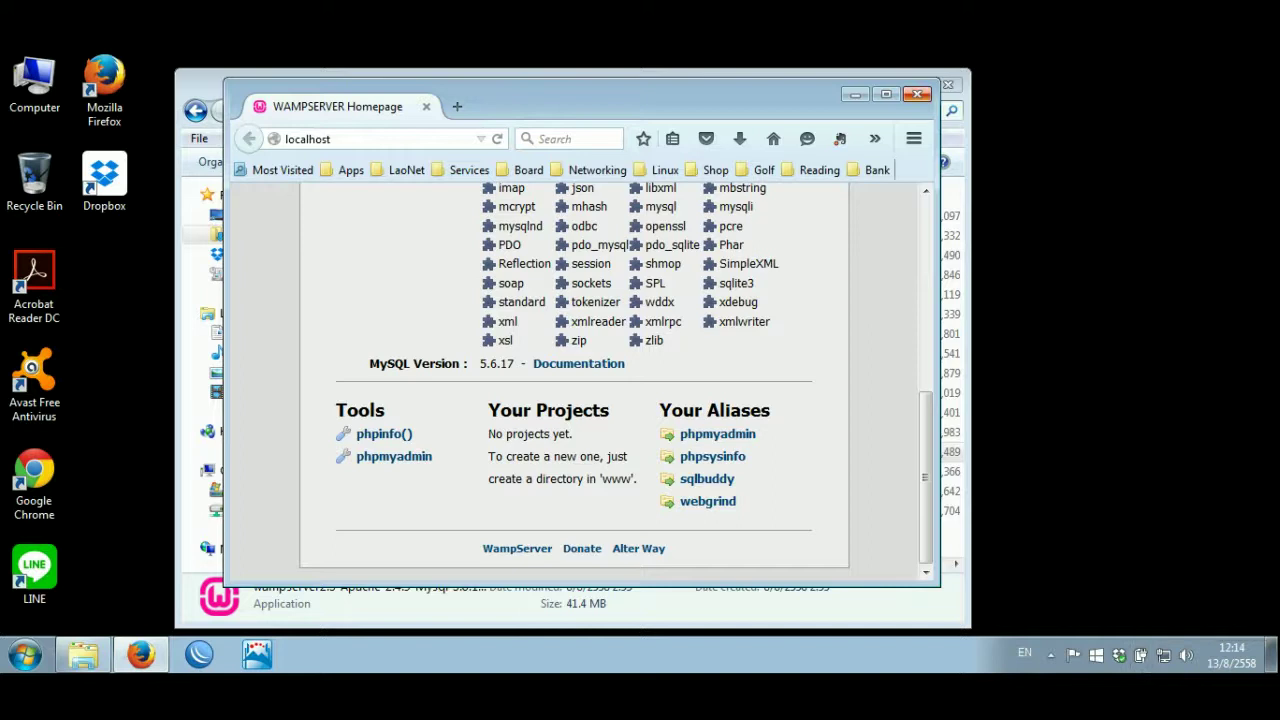
- Close the browser and the Programs folder window
left_click(917, 94)
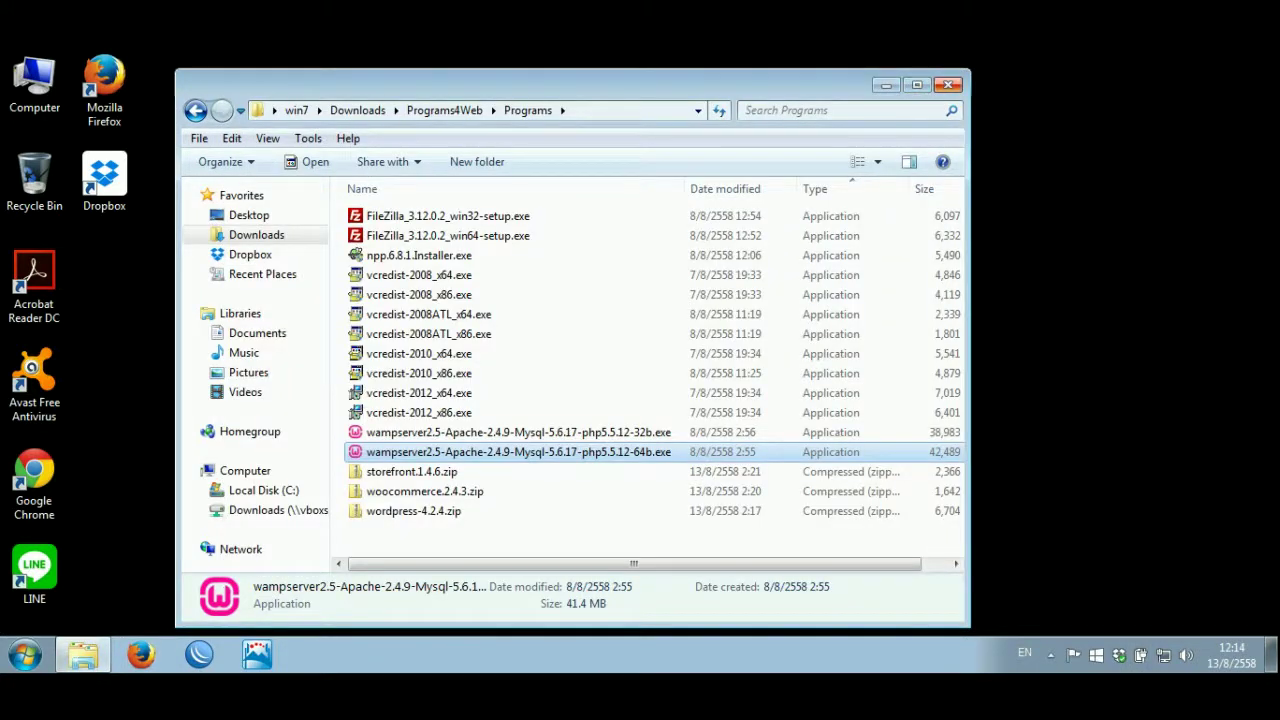
left_click(947, 84)
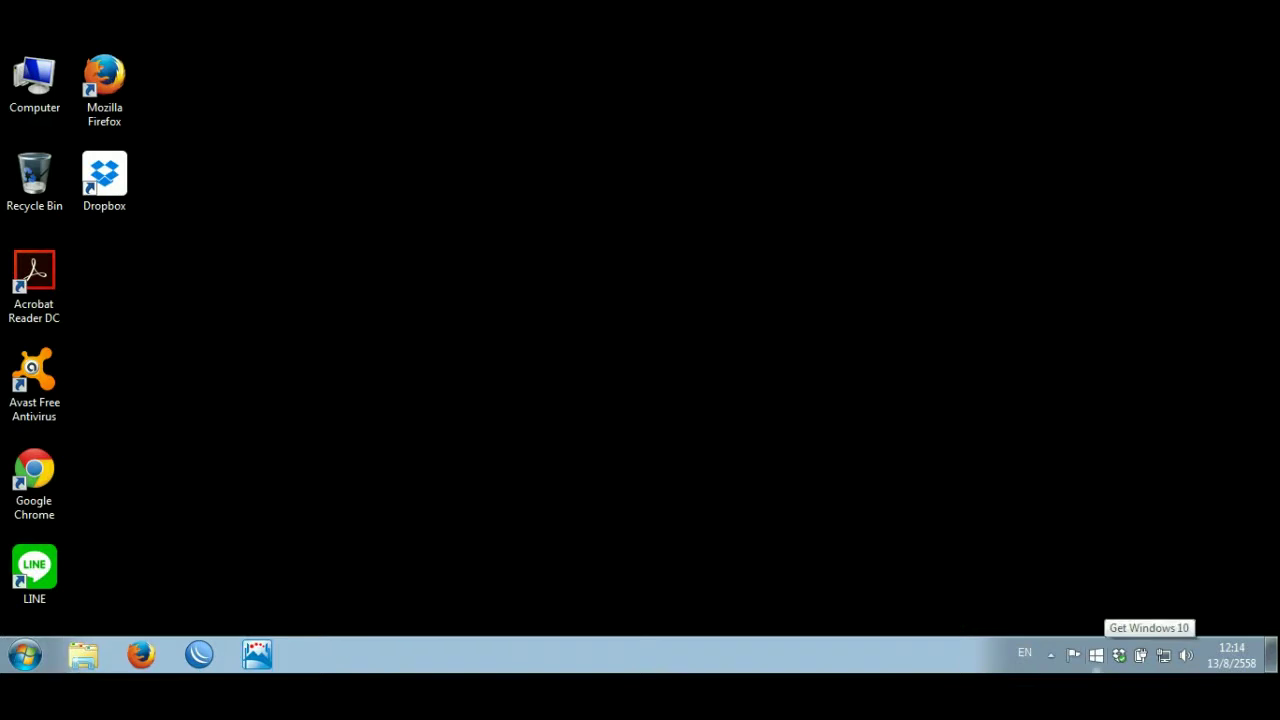